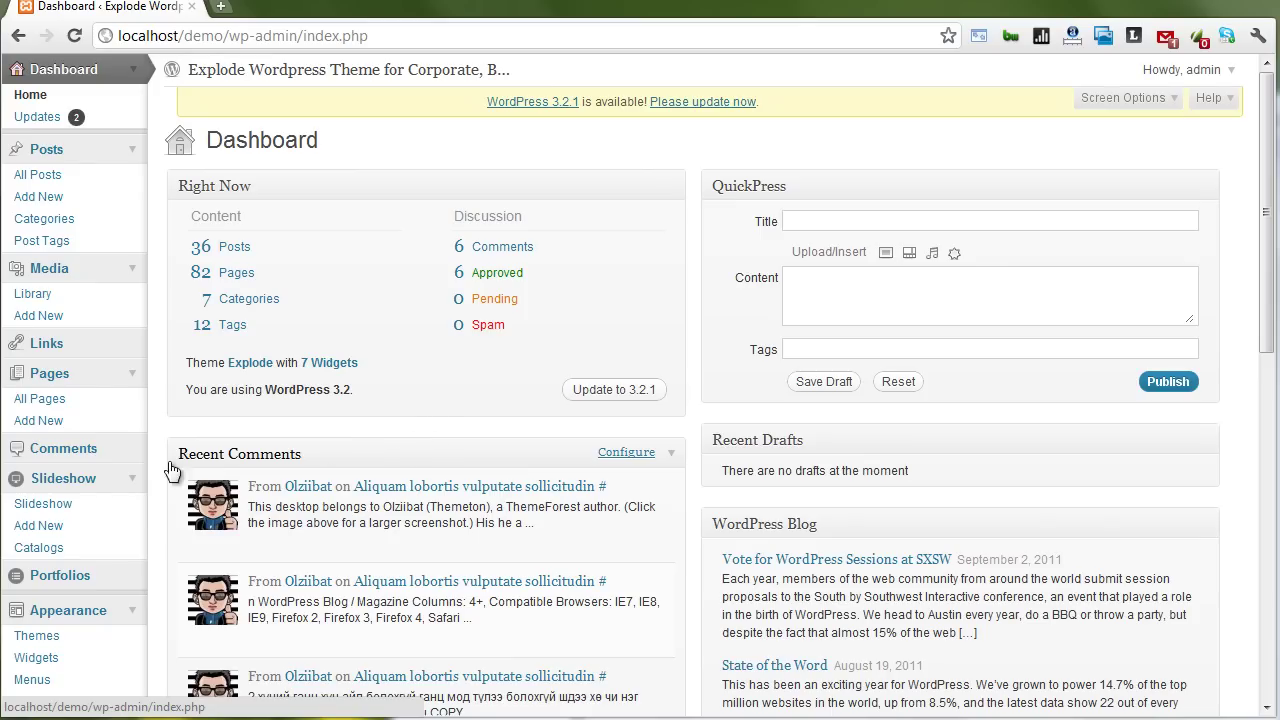
Create a slideshow catalog named "New catalog for video"
{"action": "left_click", "coordinate": [80, 493]}
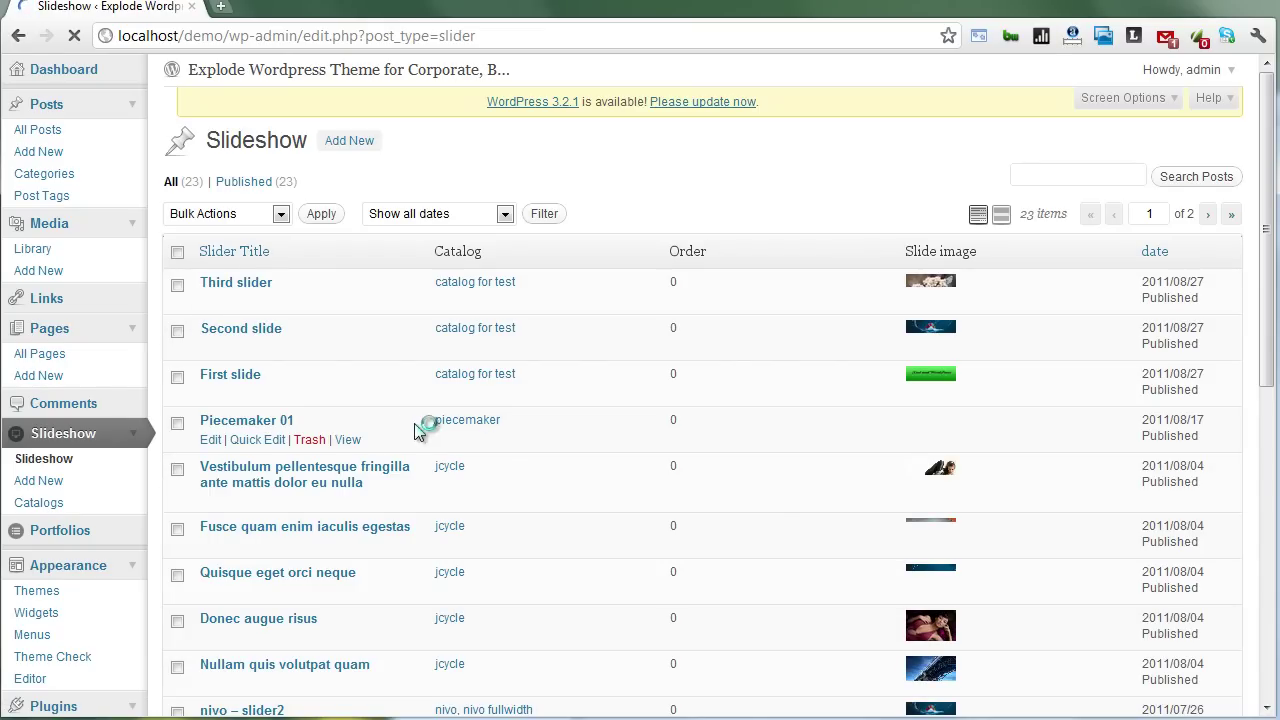
{"action": "left_click", "coordinate": [72, 508]}
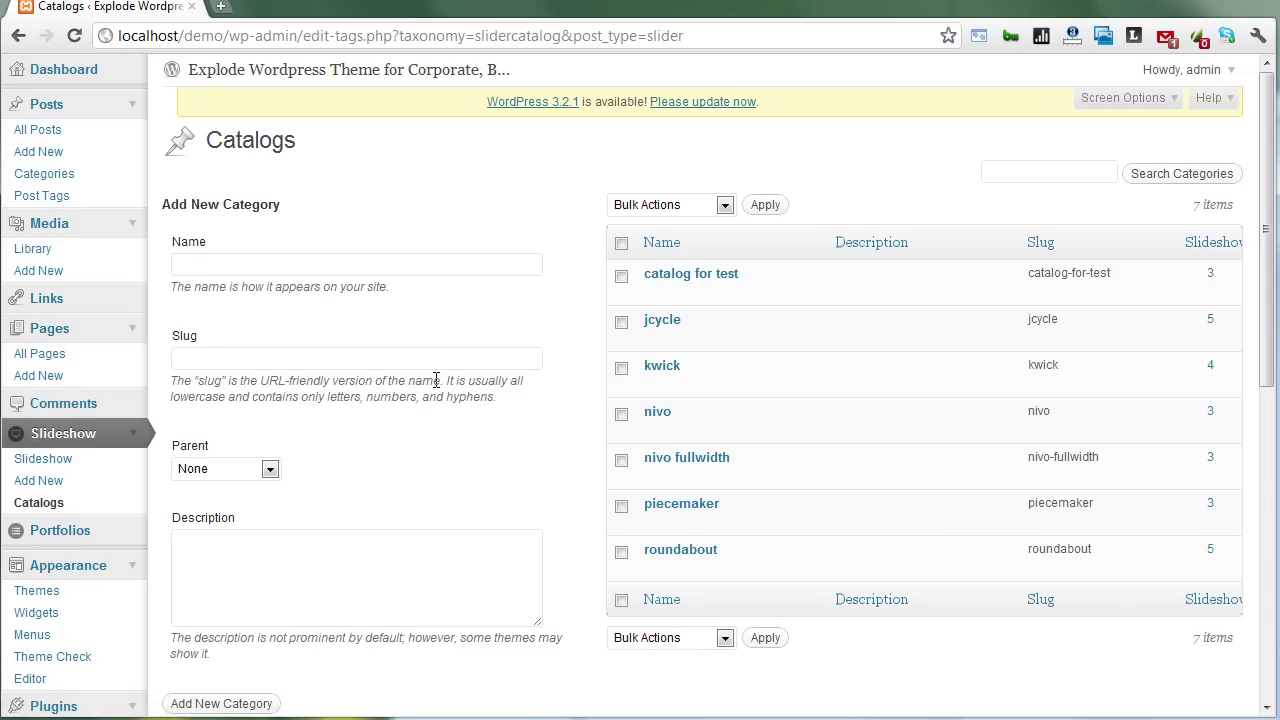
{"action": "left_click", "coordinate": [248, 261]}
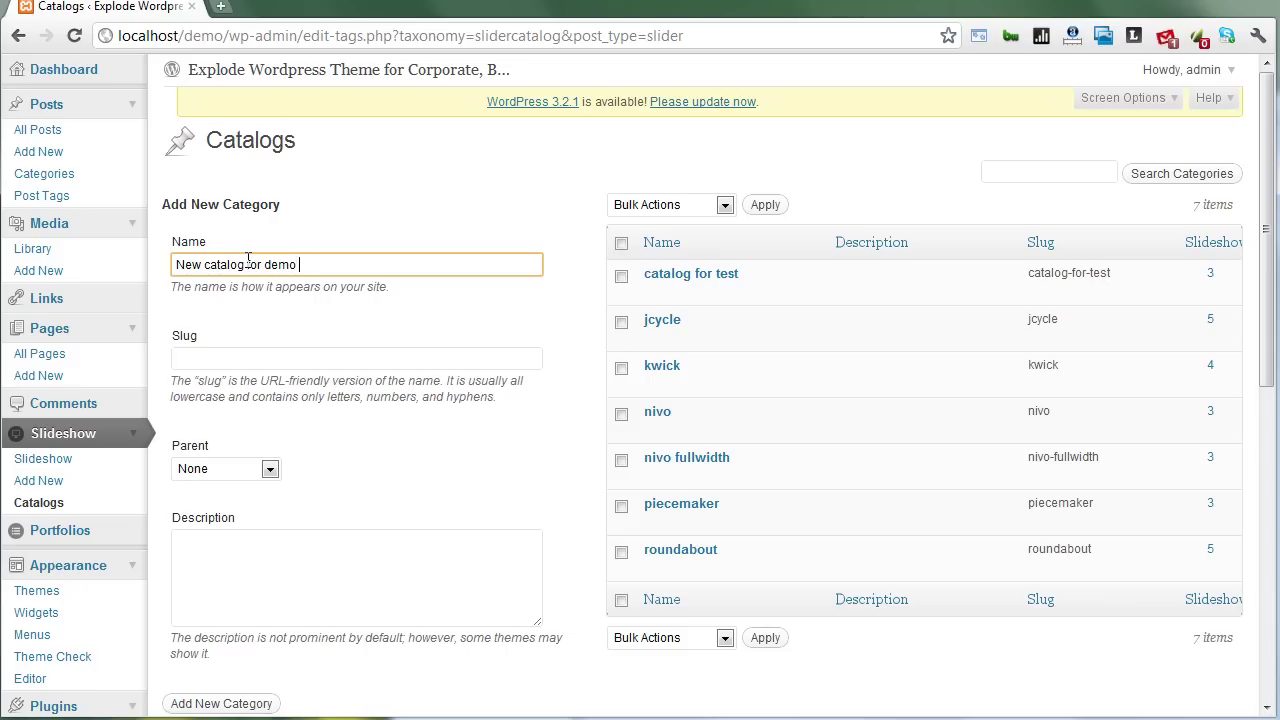
{"action": "key", "text": "BackSpace"}
{"action": "key", "text": "BackSpace"}
{"action": "key", "text": "BackSpace"}
{"action": "key", "text": "BackSpace"}
{"action": "scroll", "coordinate": [250, 300], "scroll_direction": "down", "scroll_amount": 3}
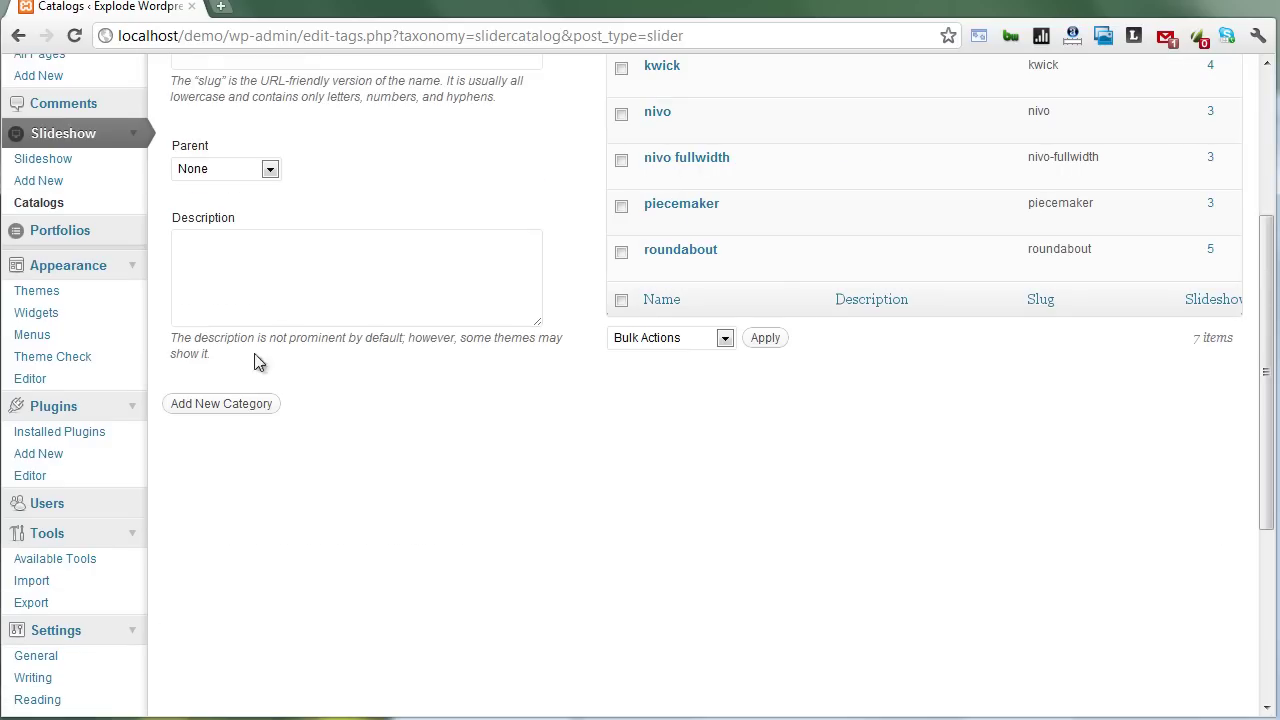
{"action": "left_click", "coordinate": [233, 405]}
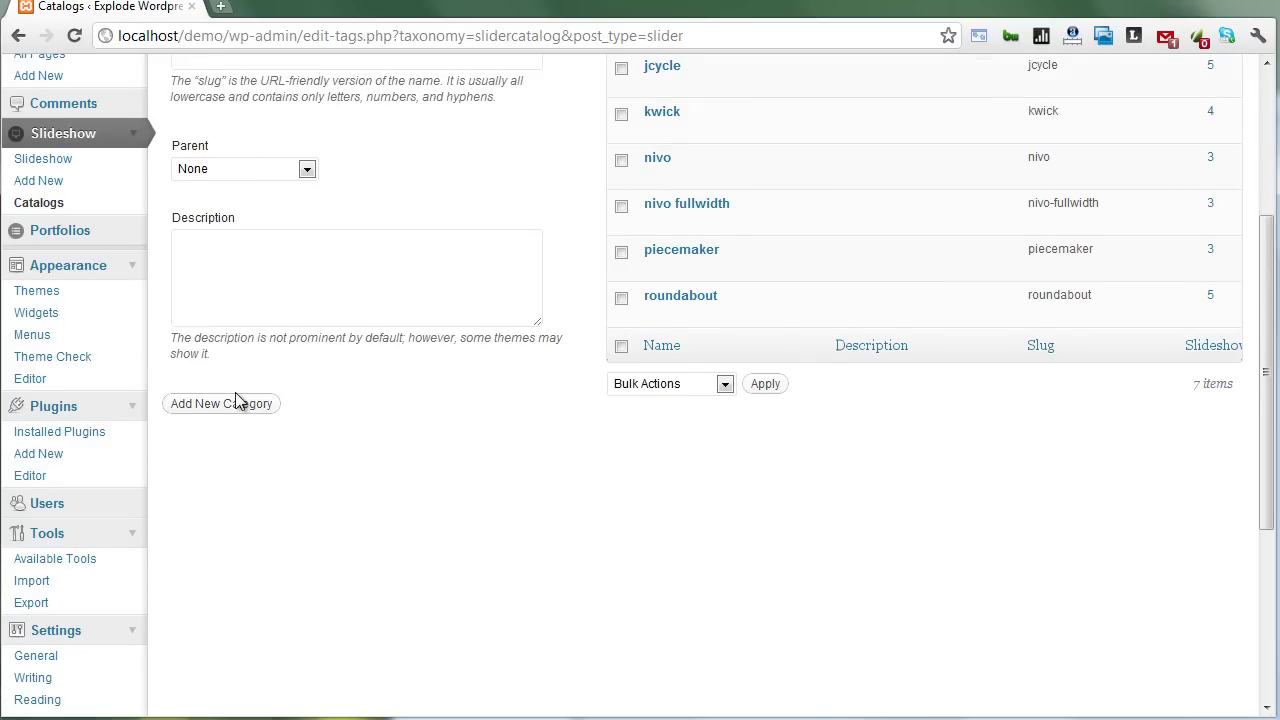
{"action": "scroll", "coordinate": [468, 320], "scroll_direction": "up", "scroll_amount": 3}
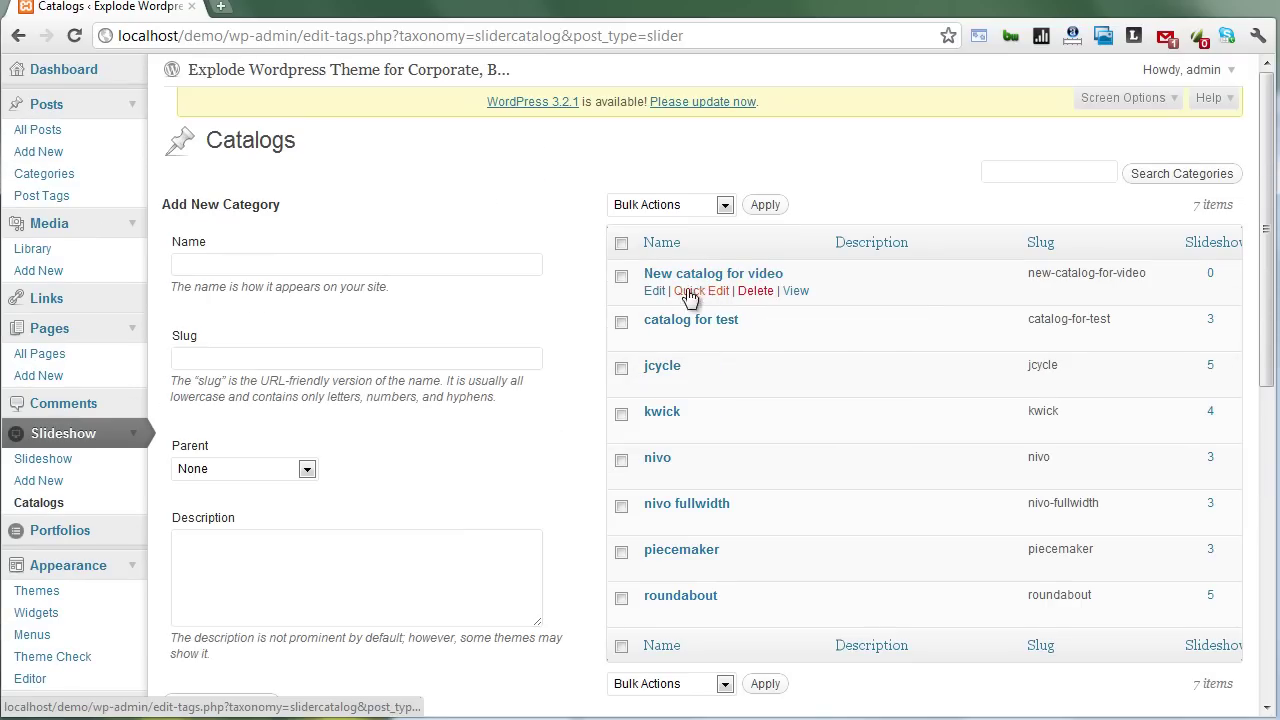
Start a new slideshow slide and title it "First slide"
{"action": "left_click", "coordinate": [85, 490]}
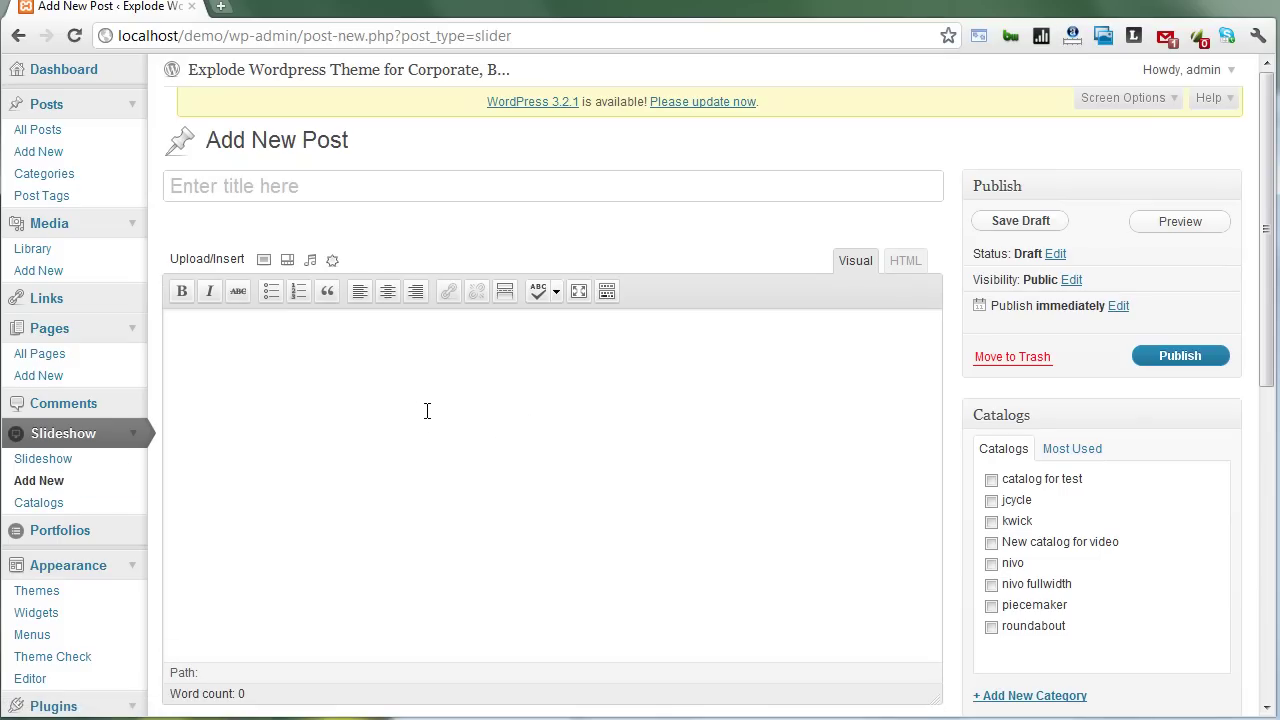
{"action": "left_click", "coordinate": [332, 181]}
{"action": "type", "text": "First slide"}
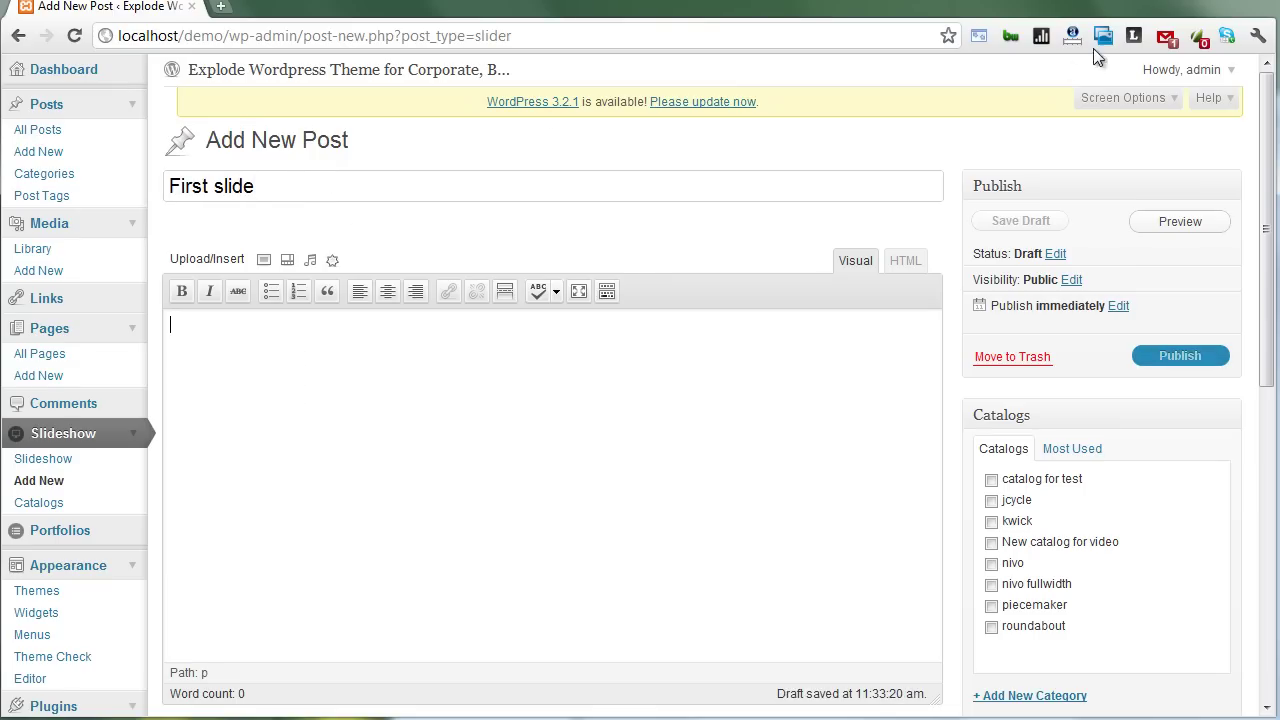
Copy the opening text of the first Lorem Ipsum Generator paragraph, up to "Pulvinar porttitor nasc", into the slide's body
{"action": "left_click", "coordinate": [1133, 35]}
{"action": "left_click_drag", "start_coordinate": [250, 158], "coordinate": [177, 127]}
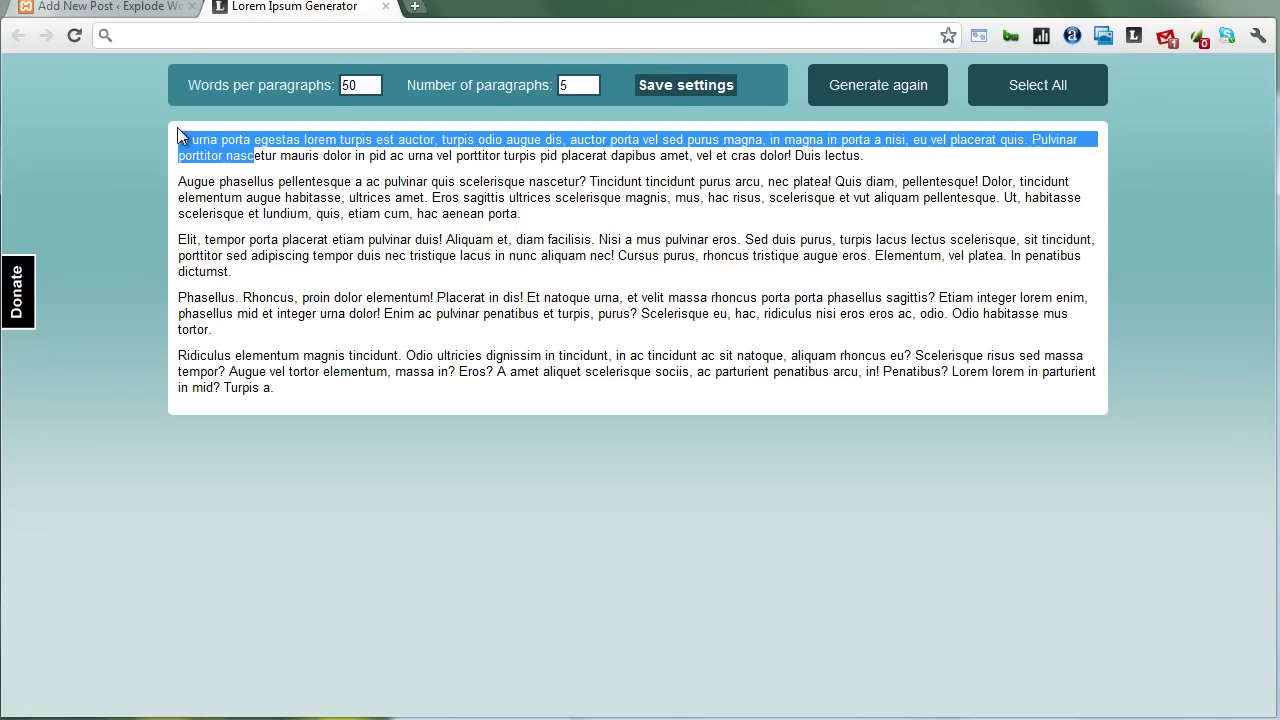
{"action": "right_click", "coordinate": [196, 130]}
{"action": "left_click", "coordinate": [225, 145]}
{"action": "left_click", "coordinate": [129, 10]}
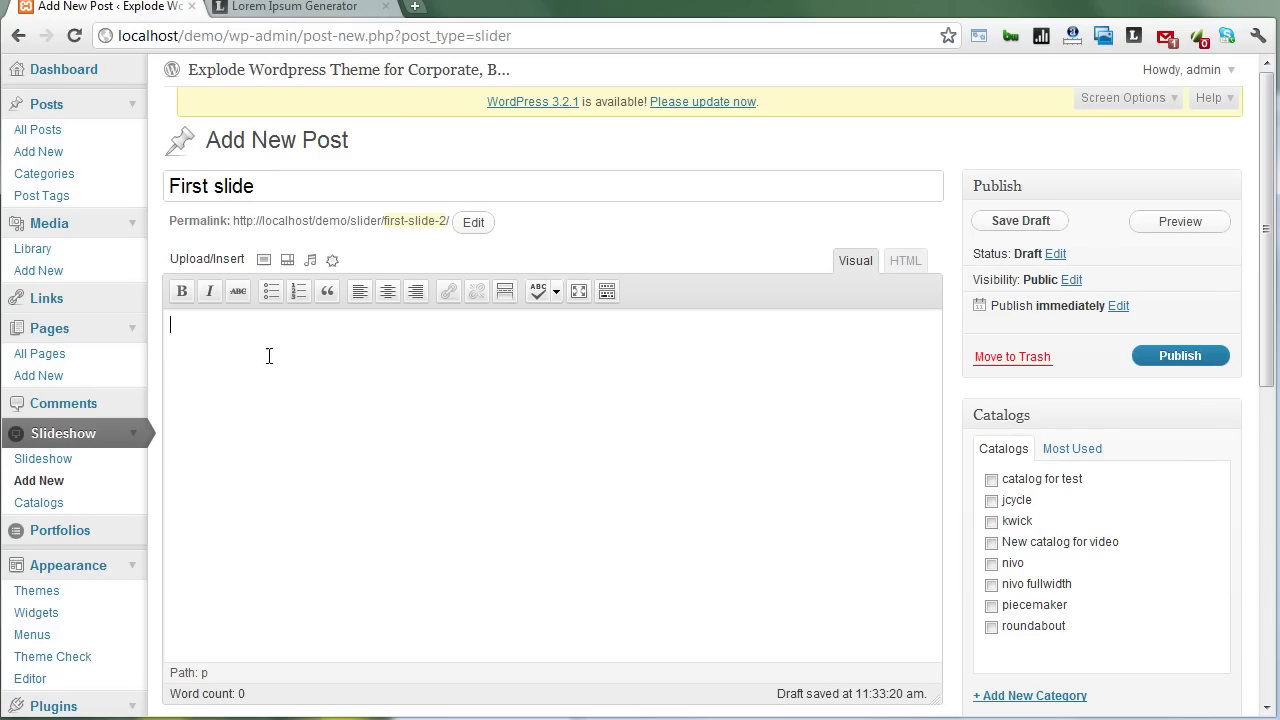
{"action": "right_click", "coordinate": [266, 354]}
{"action": "left_click", "coordinate": [316, 464]}
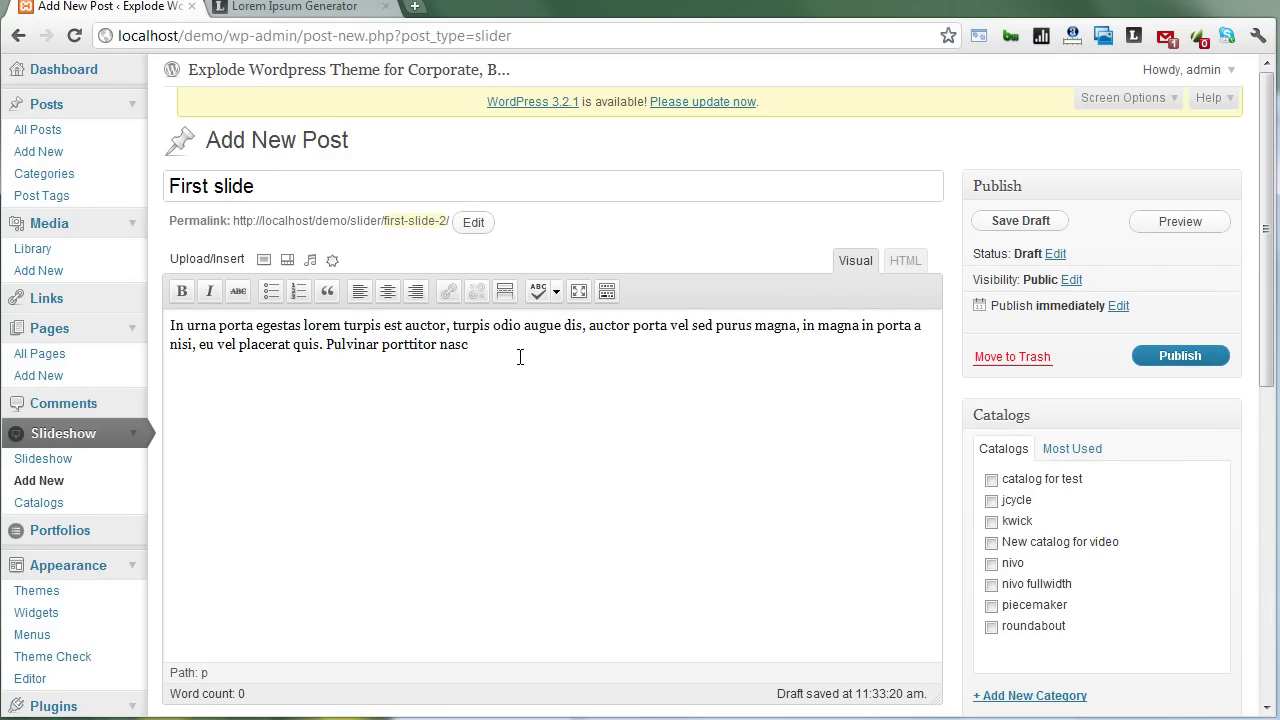
Choose the Button shortcode in the slide's shortcode generator and set the button color to orange
{"action": "scroll", "coordinate": [516, 376], "scroll_direction": "down", "scroll_amount": 1}
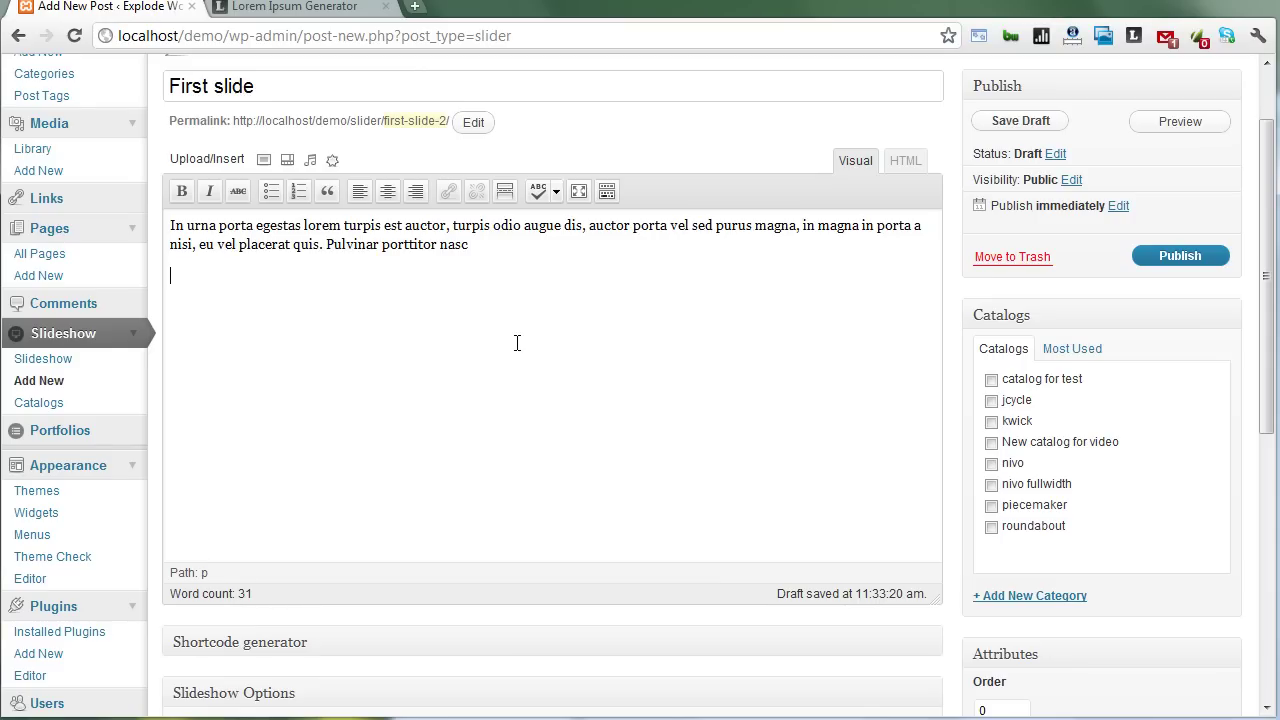
{"action": "scroll", "coordinate": [585, 455], "scroll_direction": "down", "scroll_amount": 3}
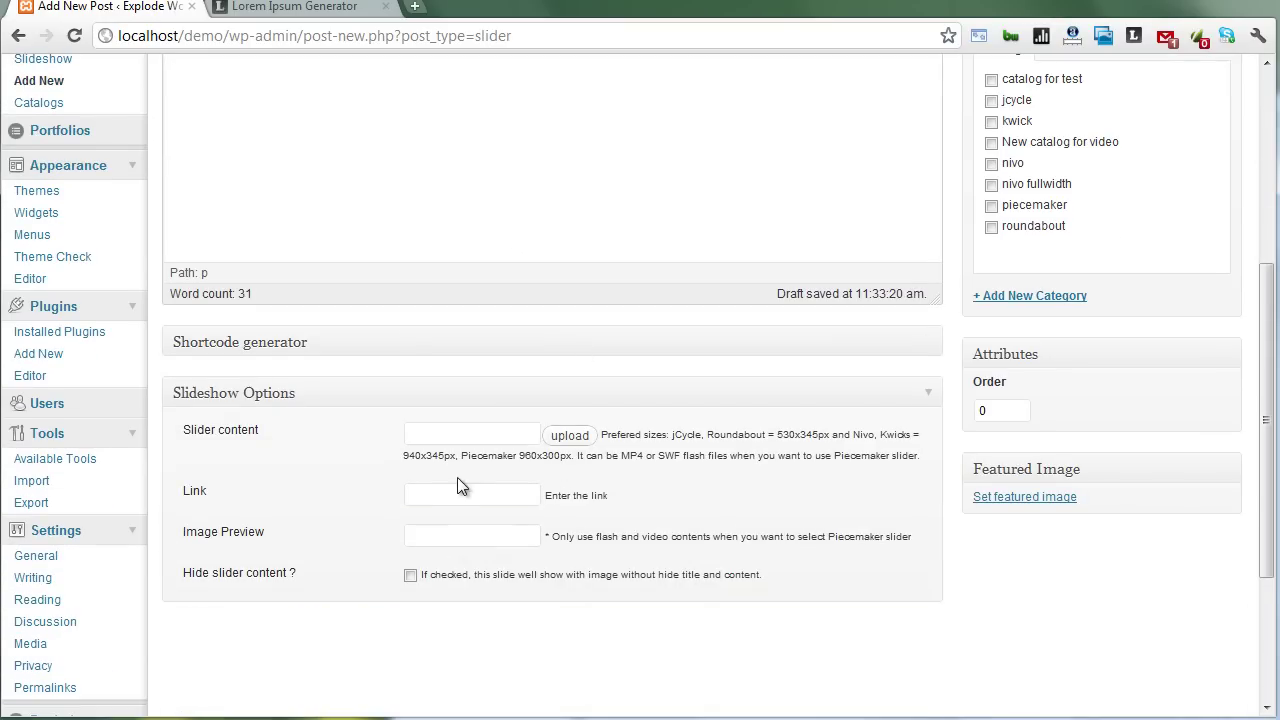
{"action": "left_click", "coordinate": [926, 343]}
{"action": "left_click", "coordinate": [345, 382]}
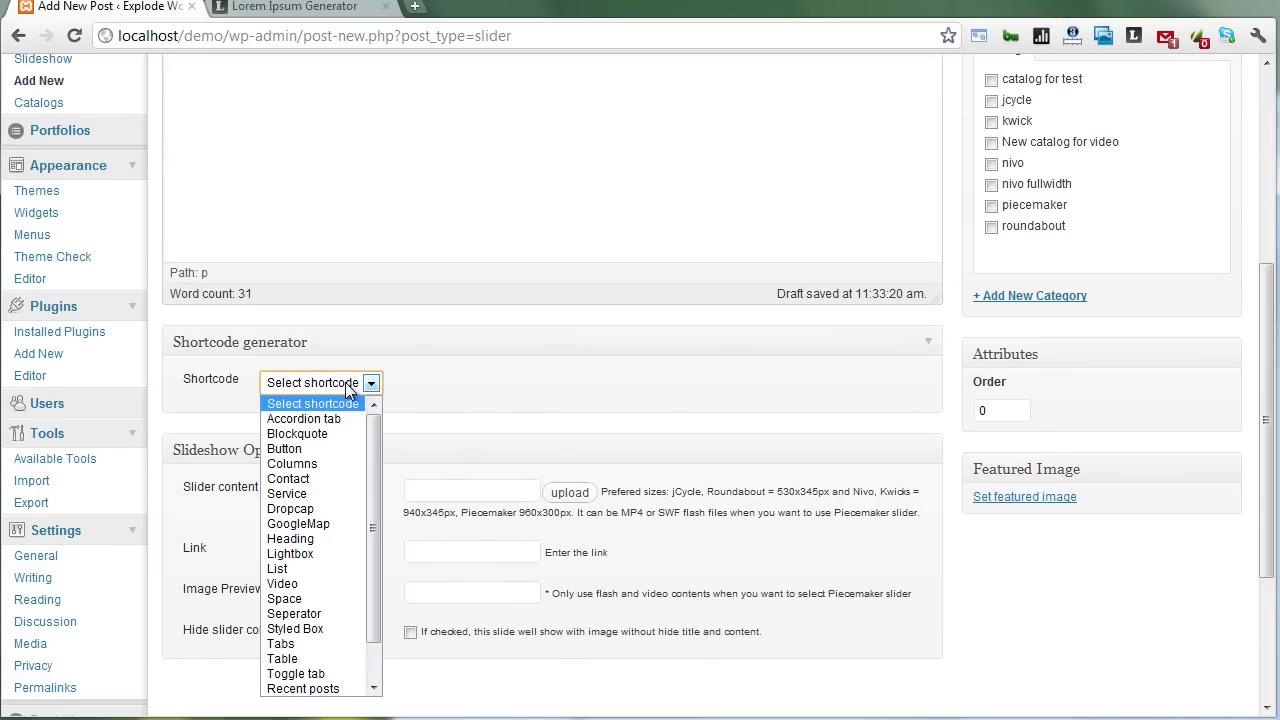
{"action": "left_click", "coordinate": [310, 448]}
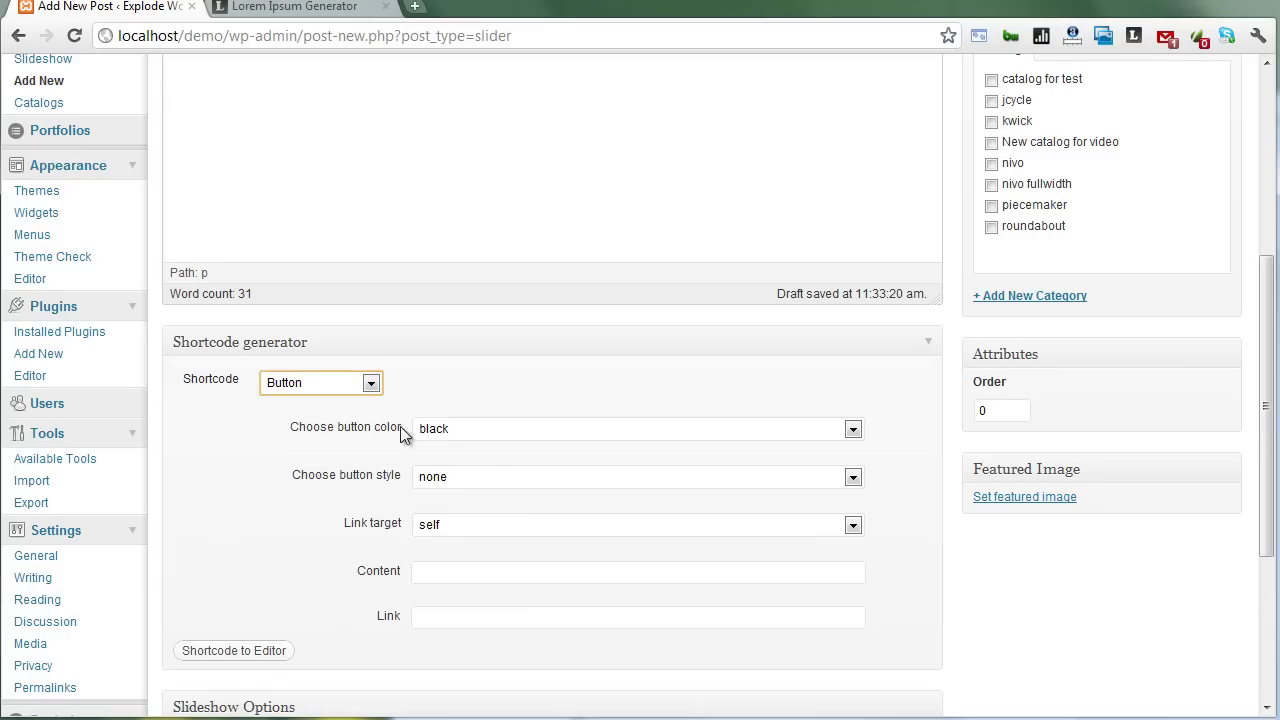
{"action": "left_click", "coordinate": [490, 430]}
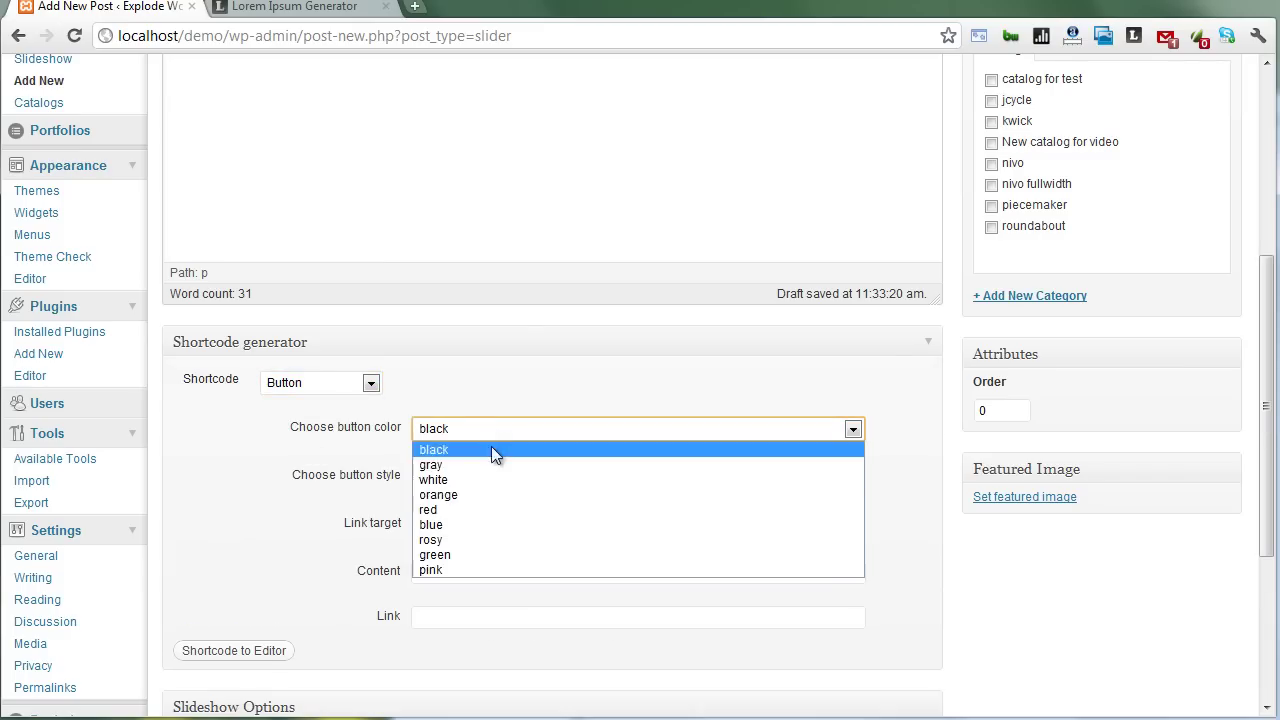
{"action": "left_click", "coordinate": [468, 499]}
{"action": "left_click", "coordinate": [463, 571]}
{"action": "left_click", "coordinate": [462, 571]}
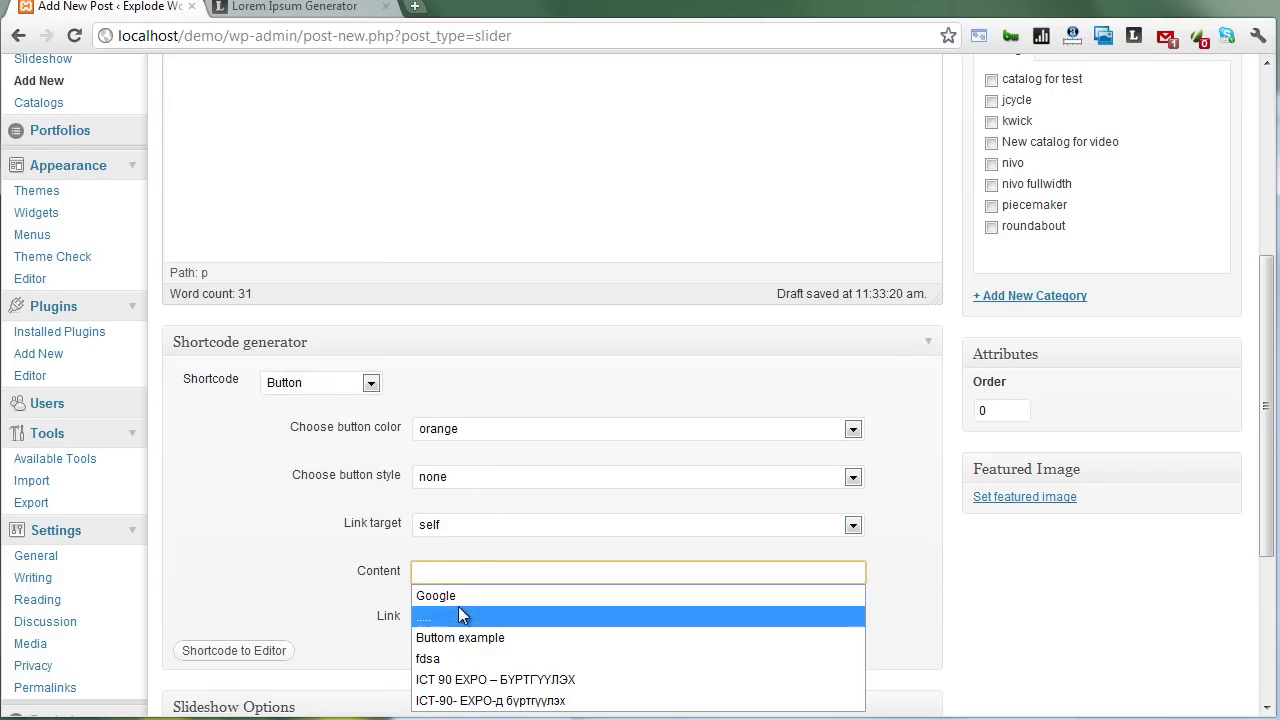
{"action": "left_click", "coordinate": [461, 595]}
{"action": "left_click", "coordinate": [457, 617]}
{"action": "left_click", "coordinate": [457, 617]}
{"action": "left_click", "coordinate": [452, 640]}
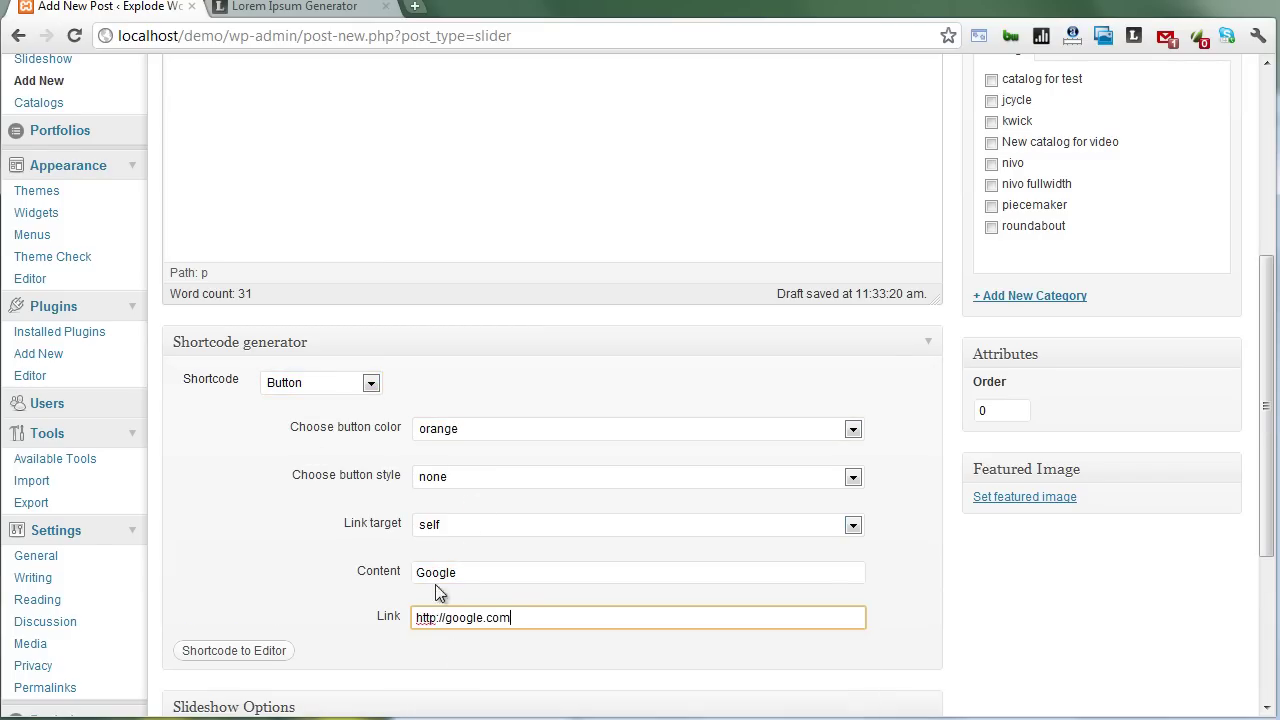
{"action": "scroll", "coordinate": [274, 303], "scroll_direction": "up", "scroll_amount": 2}
{"action": "scroll", "coordinate": [274, 303], "scroll_direction": "down", "scroll_amount": 4}
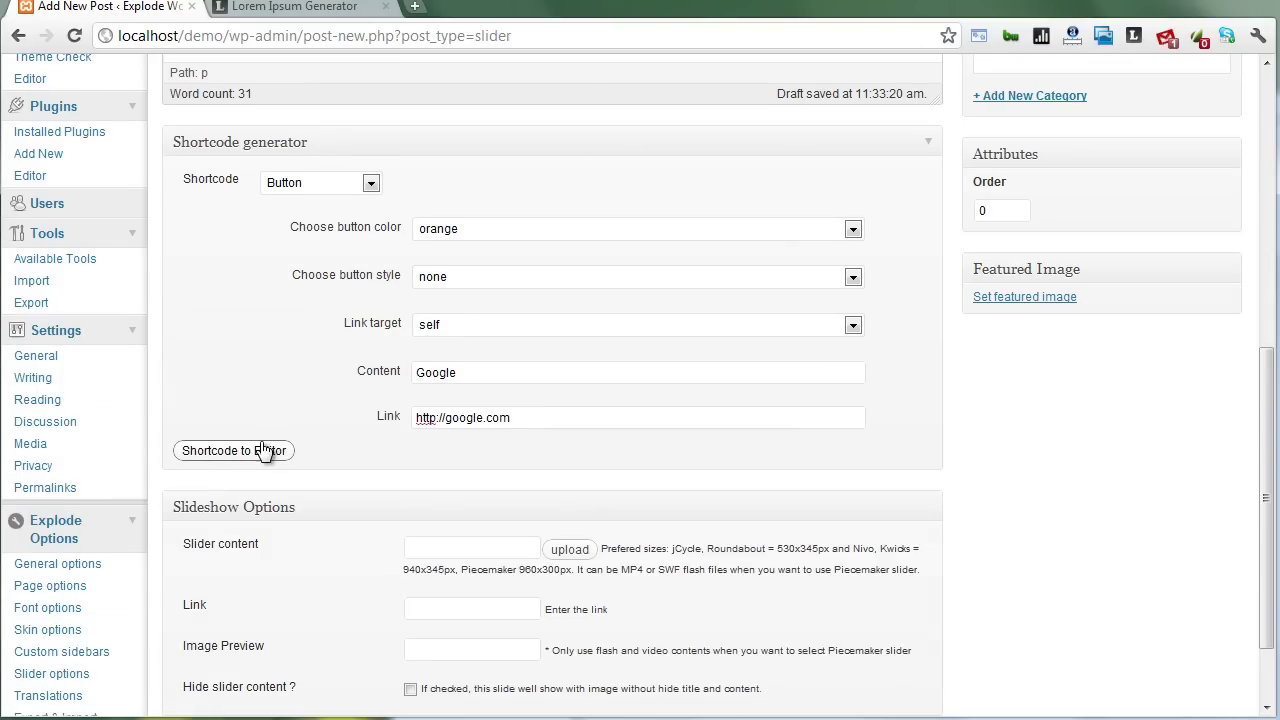
{"action": "left_click", "coordinate": [262, 450]}
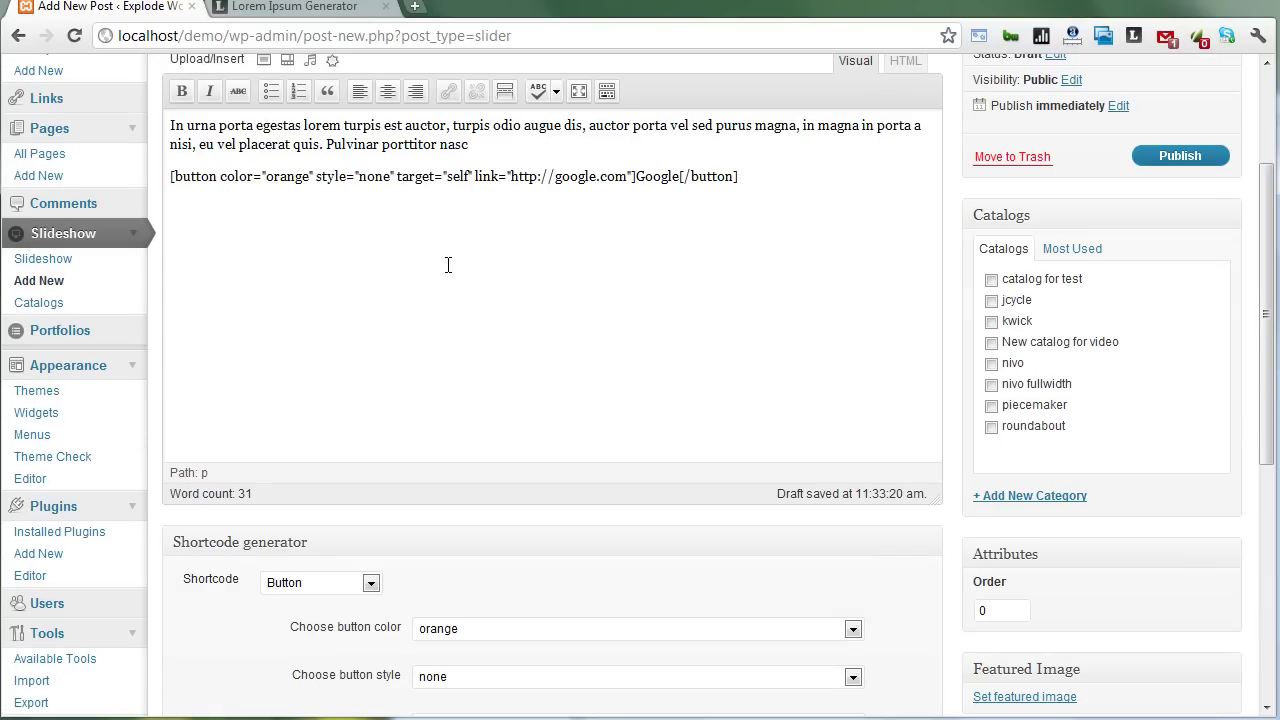
{"action": "scroll", "coordinate": [447, 270], "scroll_direction": "up", "scroll_amount": 2}
{"action": "scroll", "coordinate": [447, 277], "scroll_direction": "down", "scroll_amount": 1}
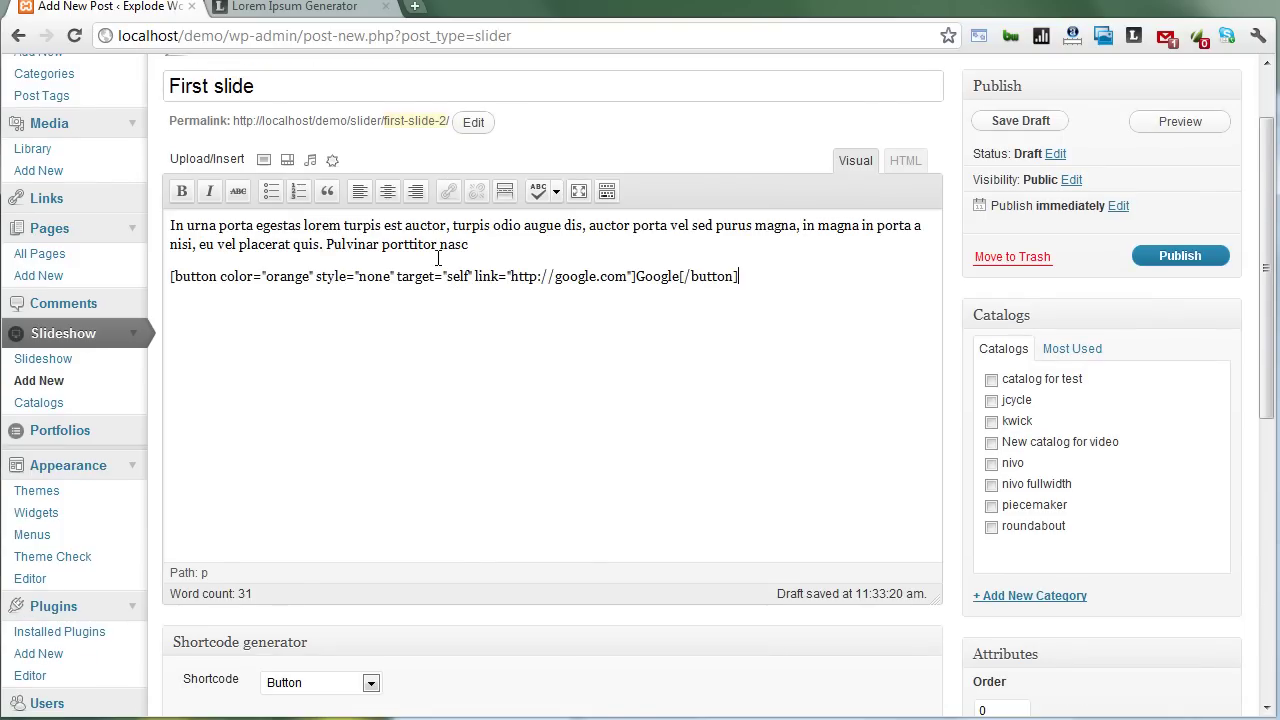
Assign the slide to the catalog "New catalog for video" and collapse the shortcode generator
{"action": "left_click", "coordinate": [991, 442]}
{"action": "scroll", "coordinate": [957, 425], "scroll_direction": "down", "scroll_amount": 3}
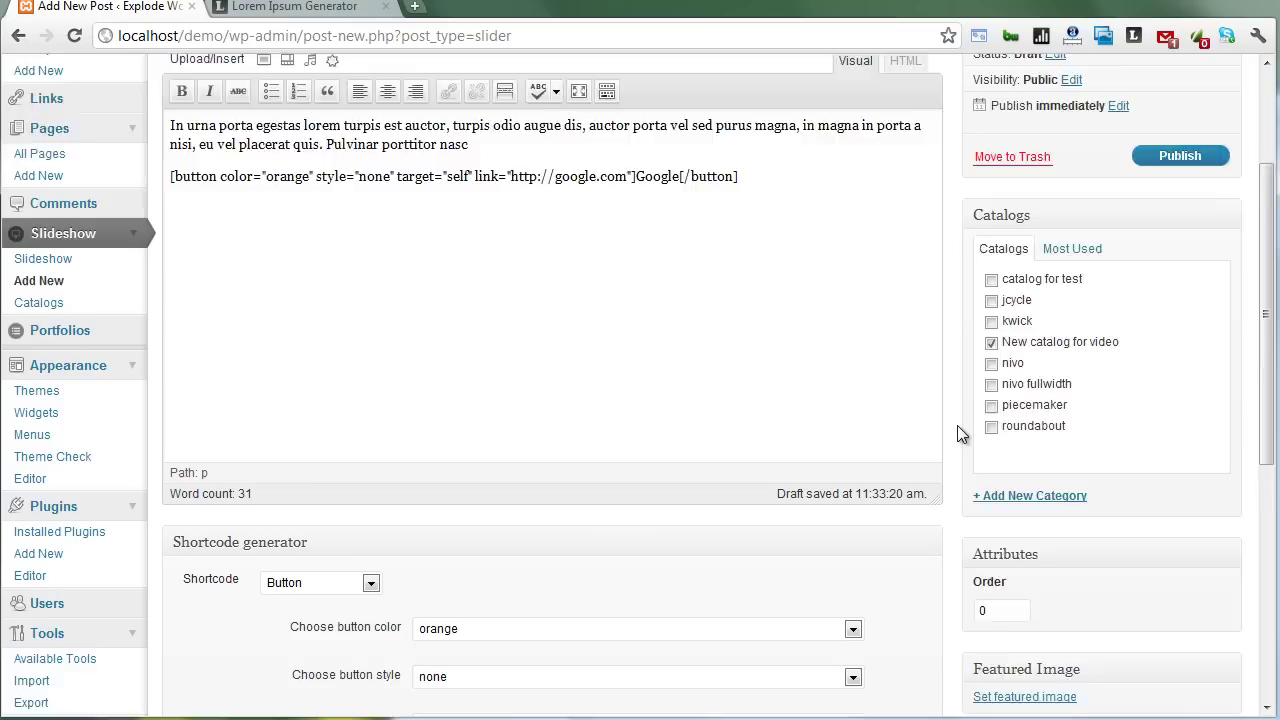
{"action": "left_click", "coordinate": [922, 345]}
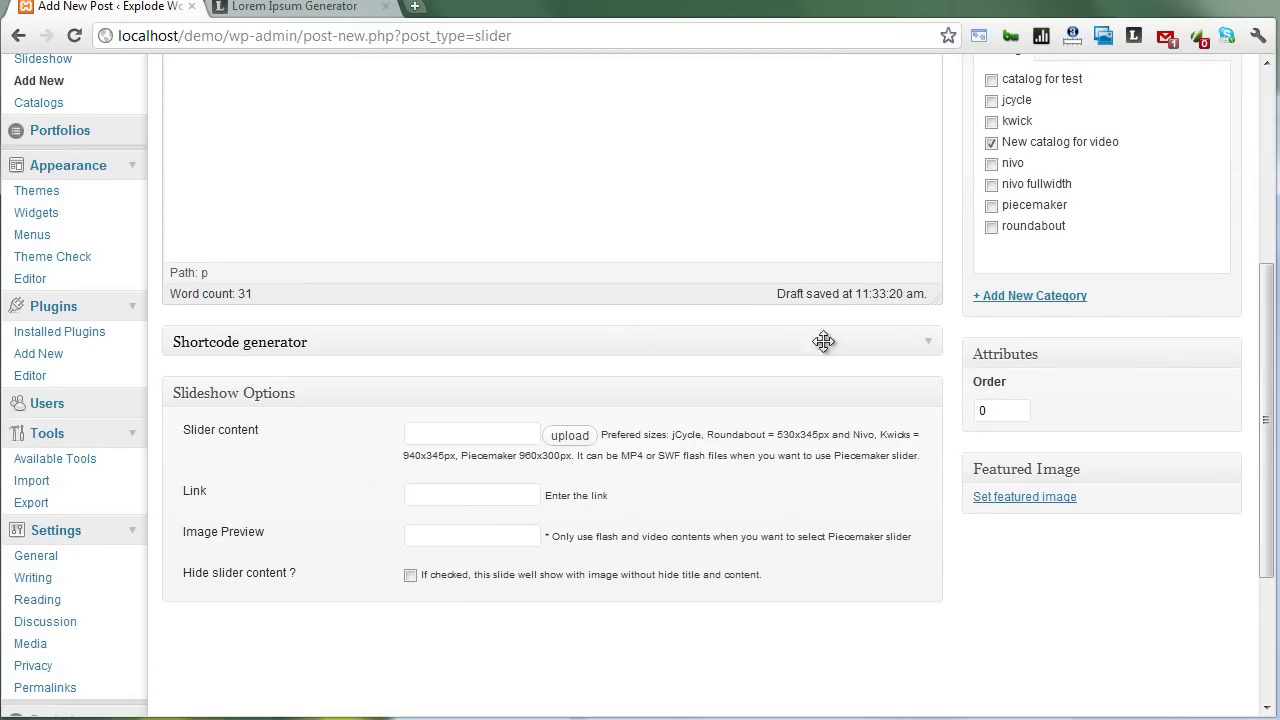
Set the slider content to the sliderbig5 image from the media library at full size (1920 × 500)
{"action": "left_click", "coordinate": [456, 430]}
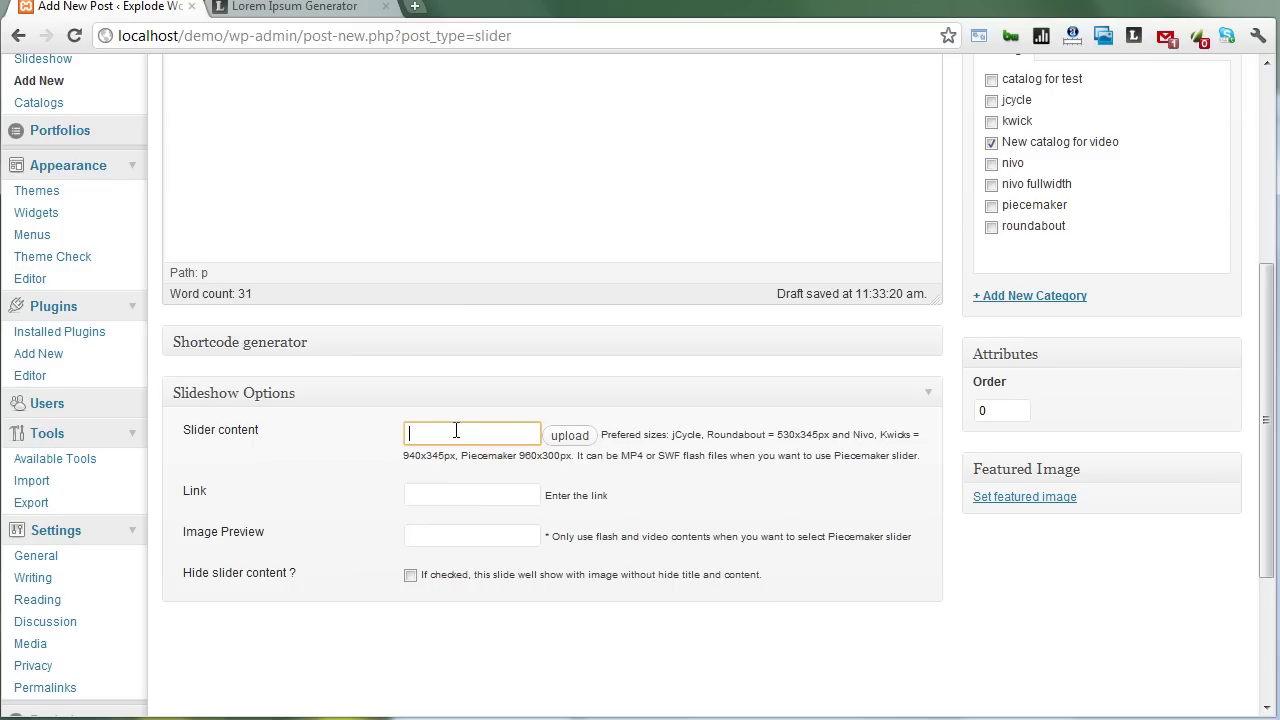
{"action": "left_click", "coordinate": [570, 438]}
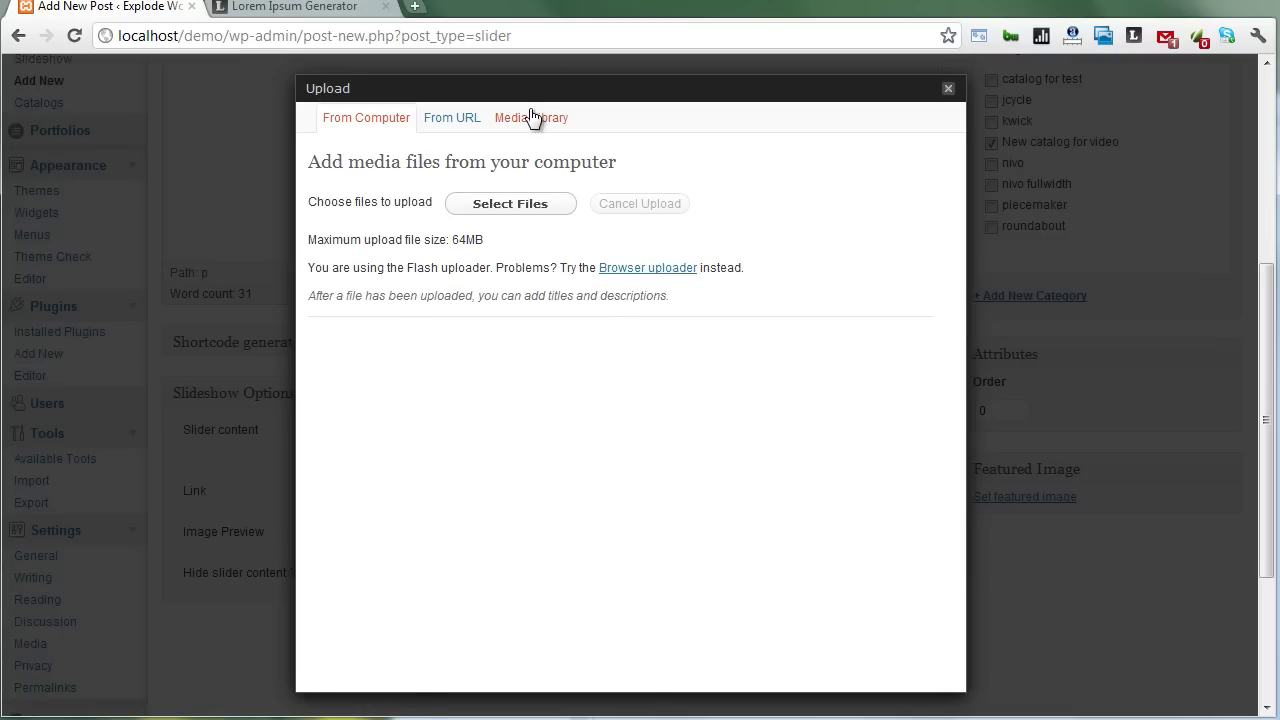
{"action": "left_click", "coordinate": [518, 120]}
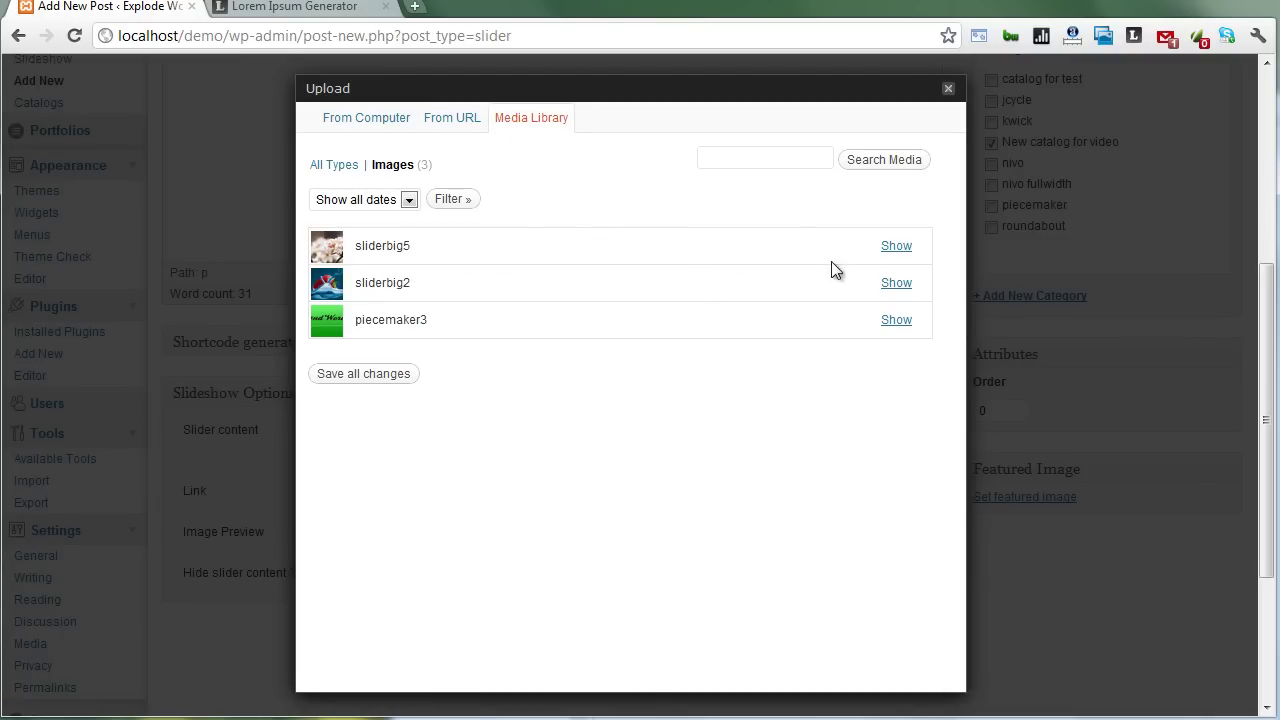
{"action": "left_click", "coordinate": [896, 246]}
{"action": "scroll", "coordinate": [686, 286], "scroll_direction": "down", "scroll_amount": 5}
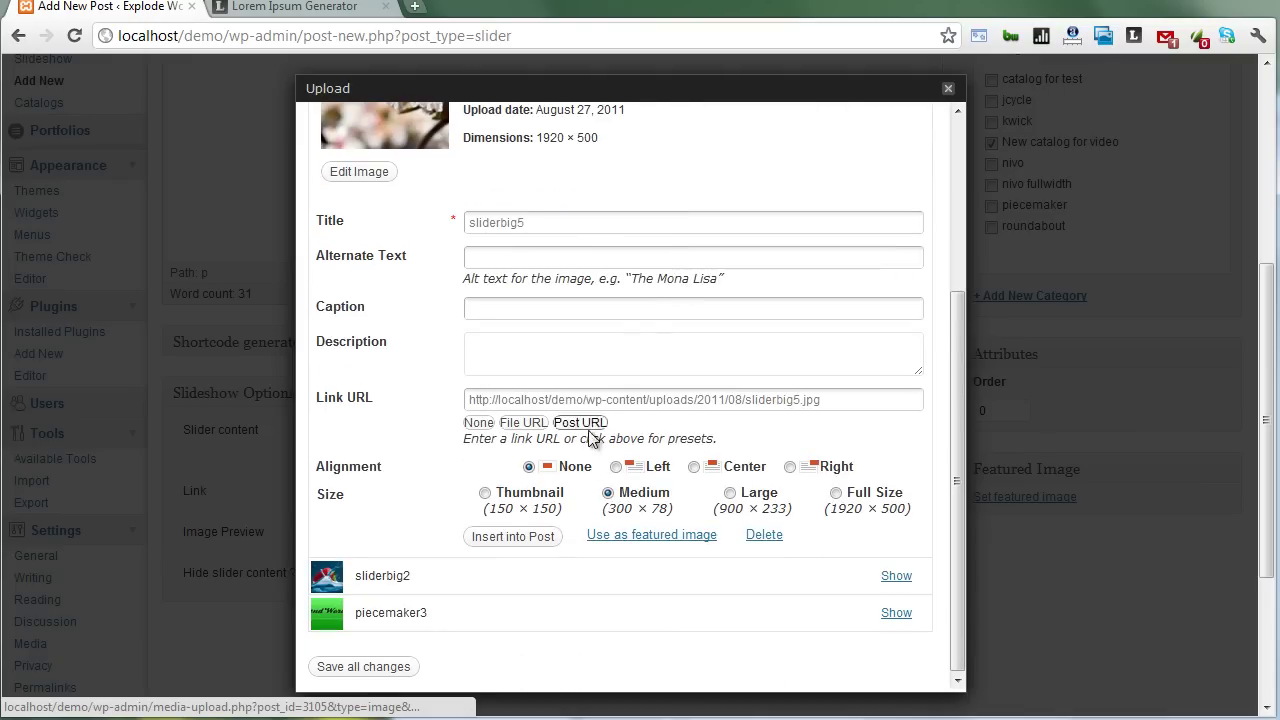
{"action": "left_click", "coordinate": [835, 493]}
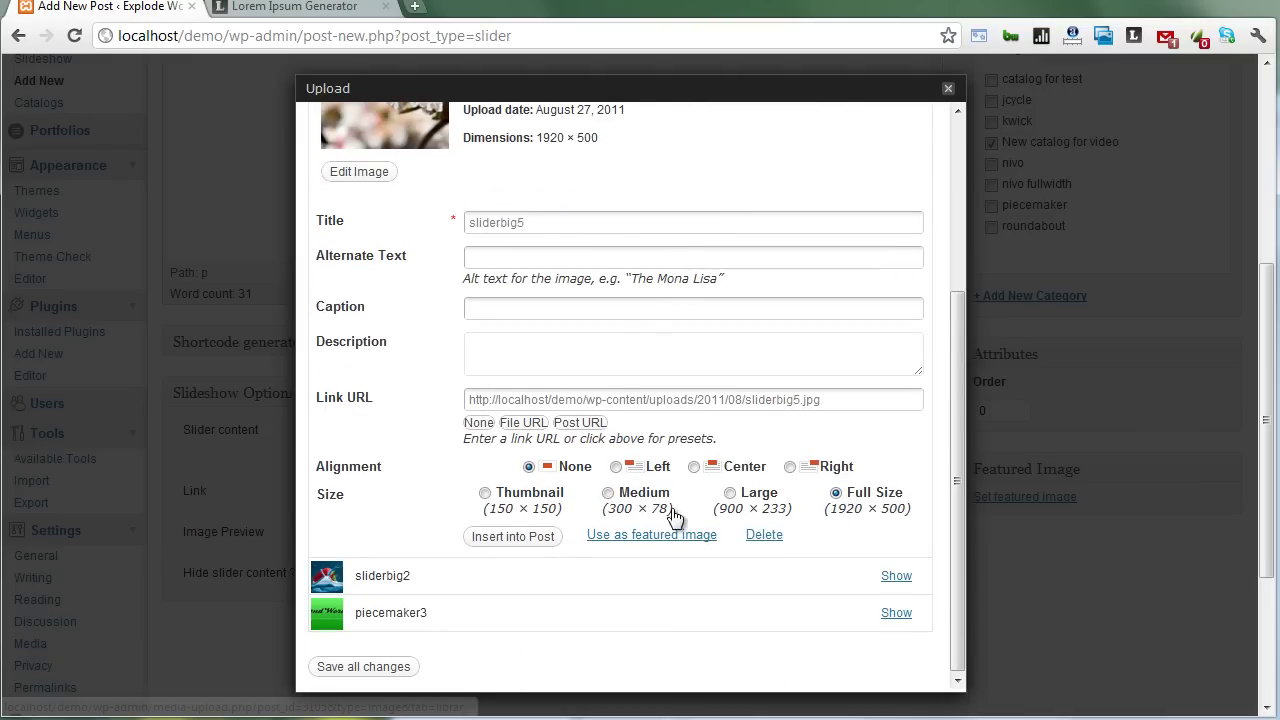
{"action": "left_click", "coordinate": [545, 537]}
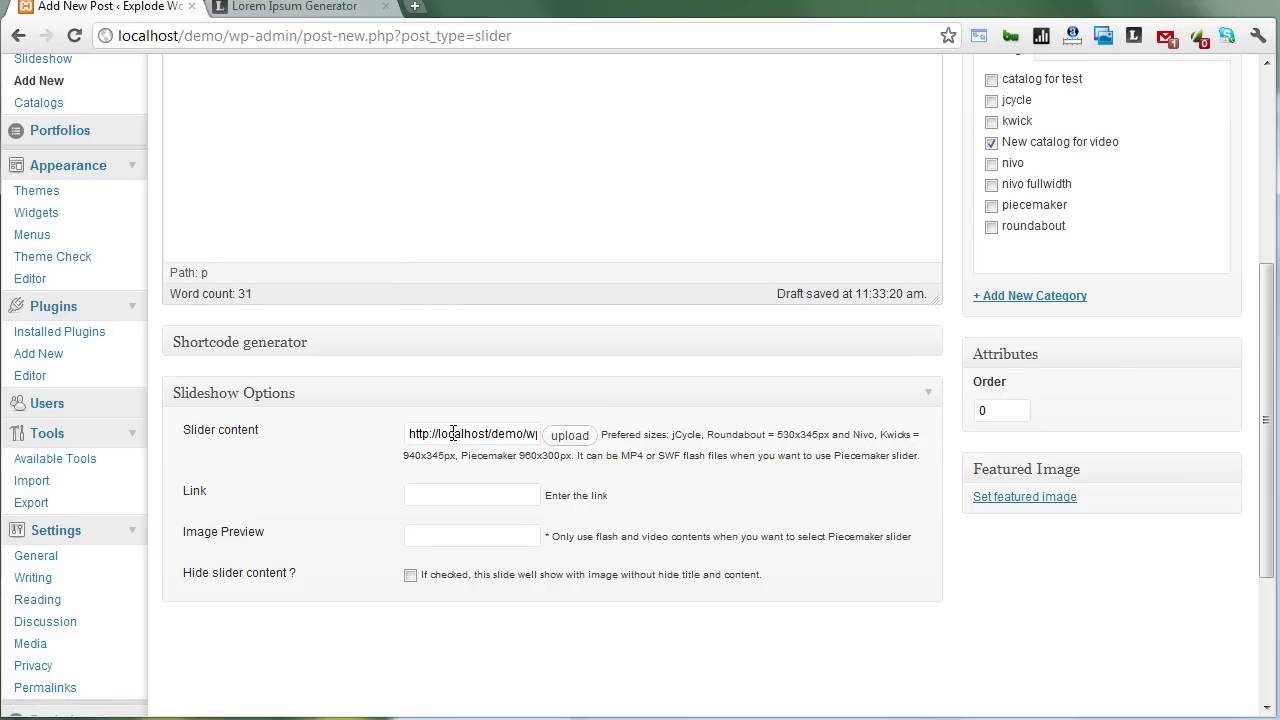
{"action": "left_click_drag", "start_coordinate": [453, 433], "coordinate": [537, 423]}
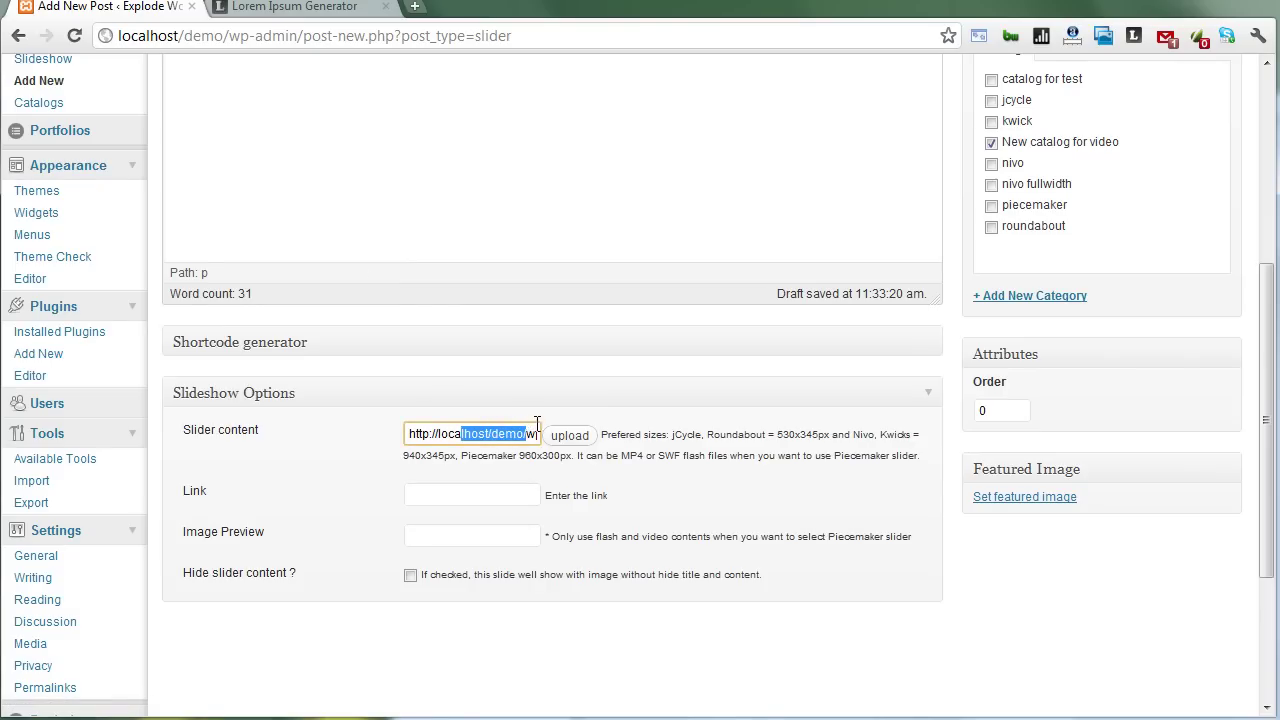
{"action": "left_click", "coordinate": [464, 502]}
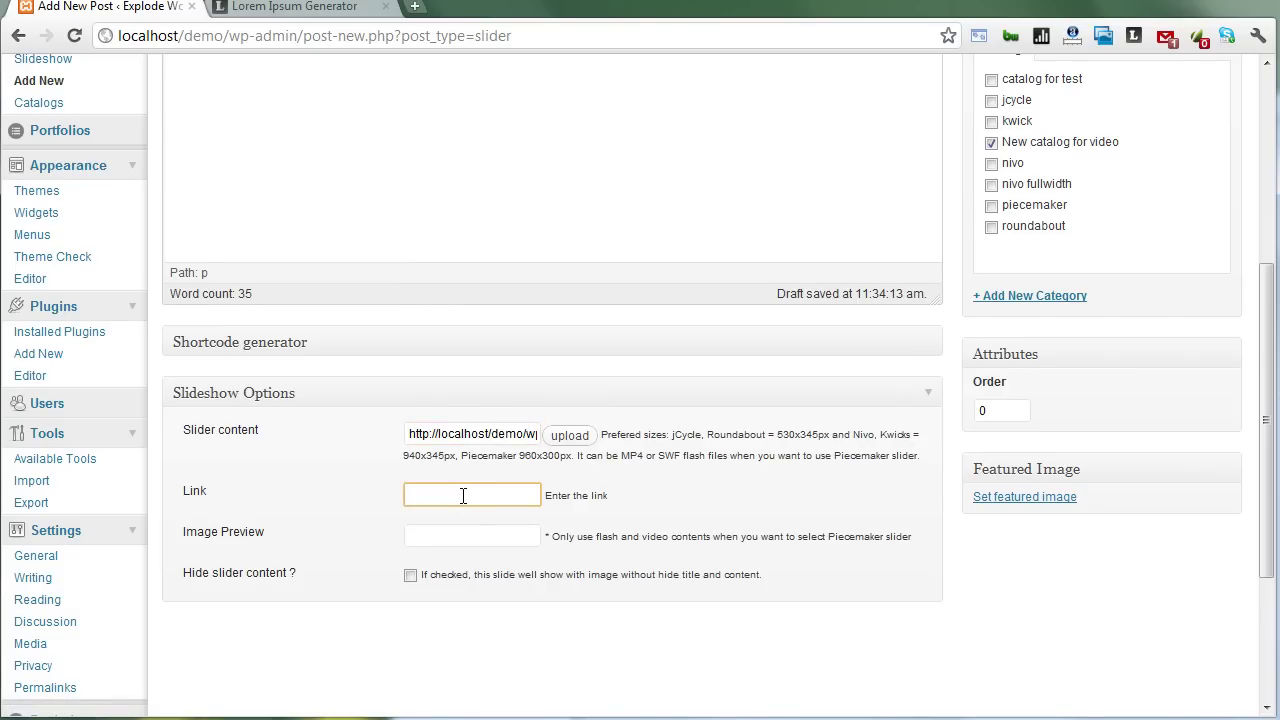
{"action": "left_click", "coordinate": [463, 496]}
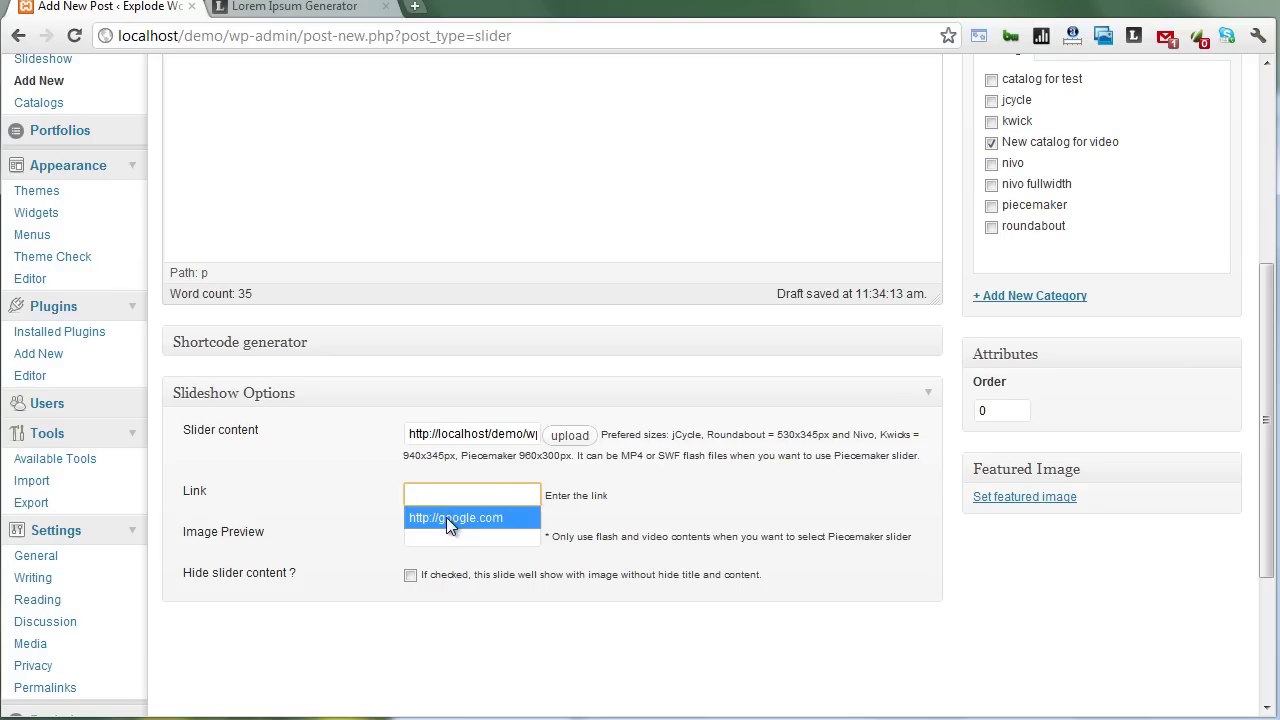
{"action": "left_click", "coordinate": [447, 518]}
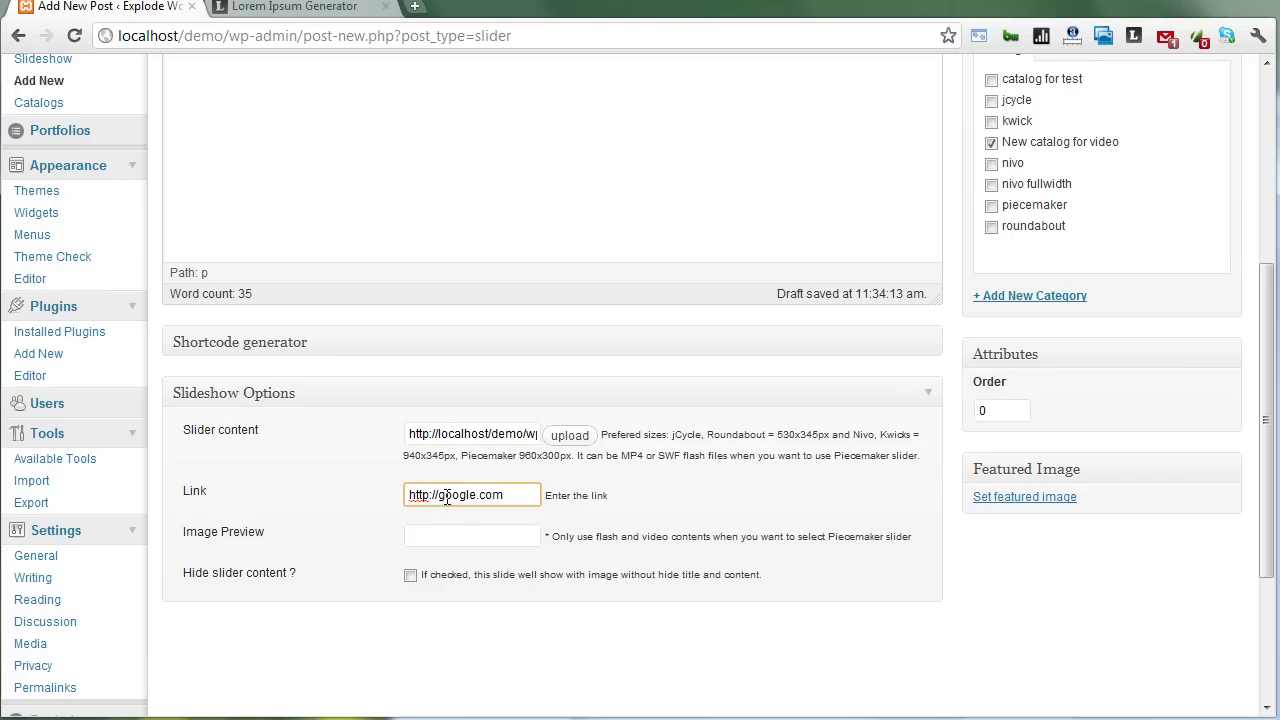
Turn on the "Hide slider content" option for the slide
{"action": "scroll", "coordinate": [389, 411], "scroll_direction": "up", "scroll_amount": 3}
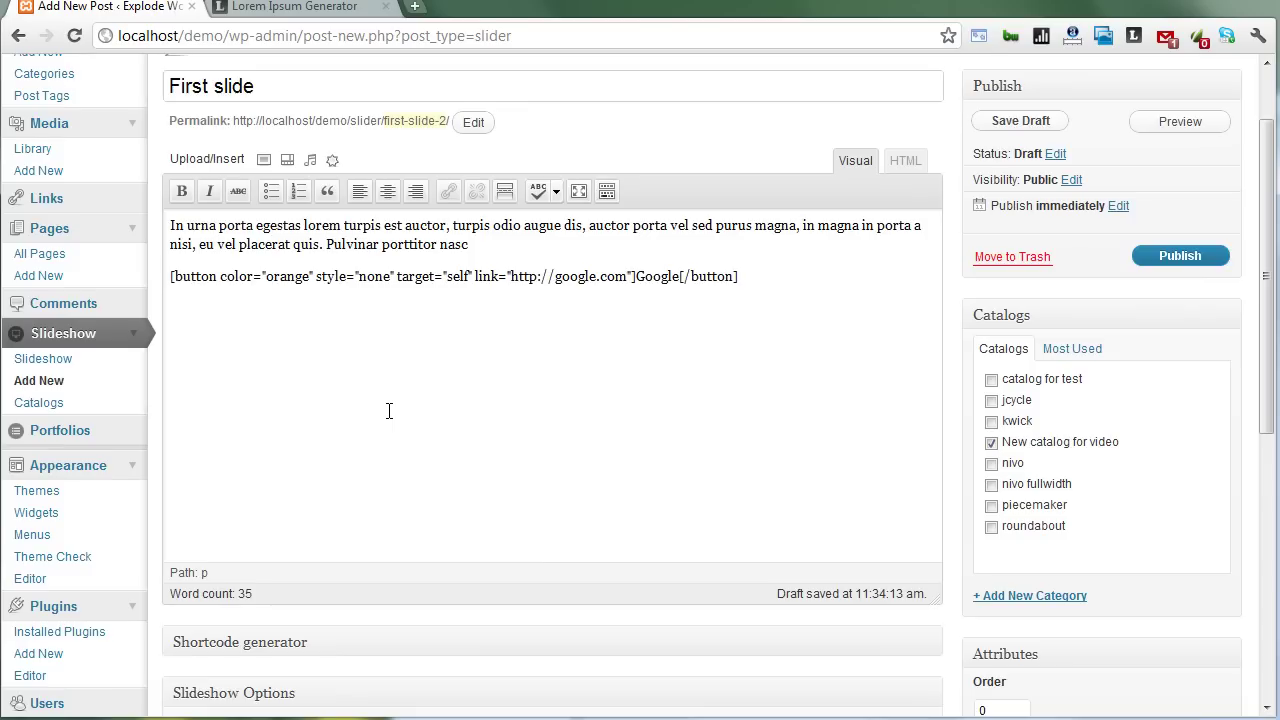
{"action": "scroll", "coordinate": [389, 411], "scroll_direction": "down", "scroll_amount": 4}
{"action": "left_click", "coordinate": [409, 475]}
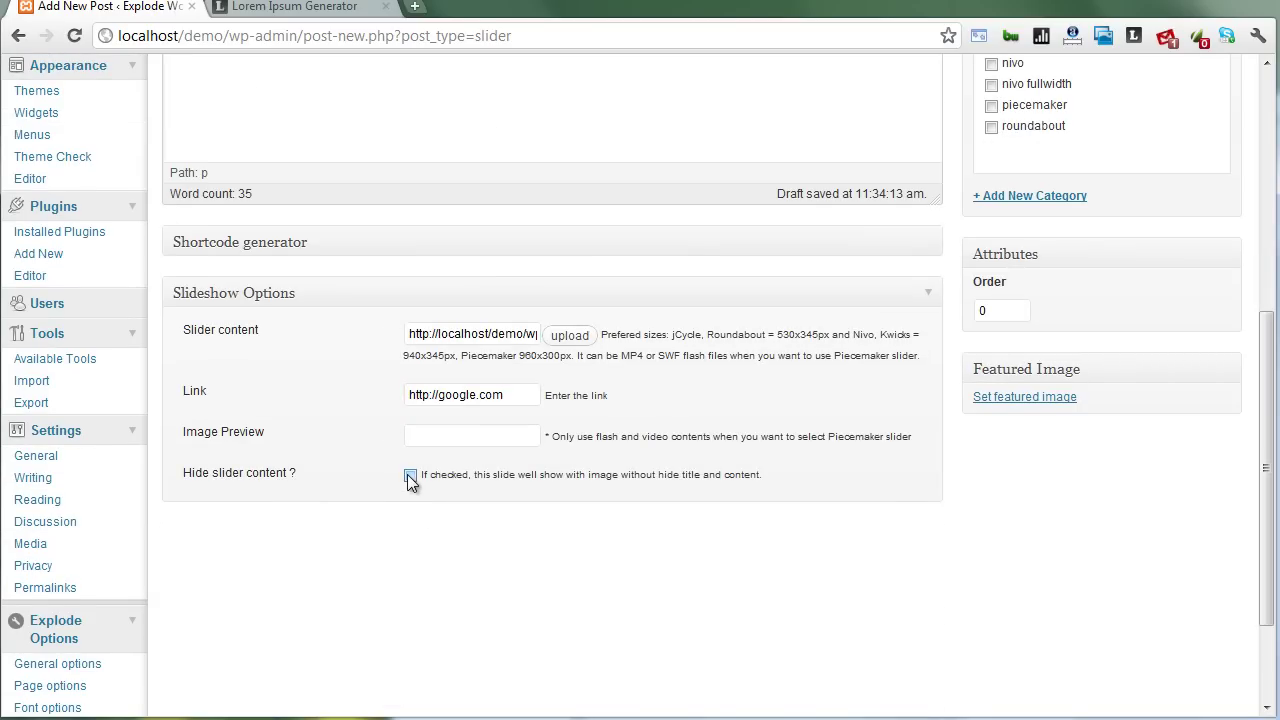
Publish the slide titled "First slide"
{"action": "scroll", "coordinate": [407, 474], "scroll_direction": "up", "scroll_amount": 4}
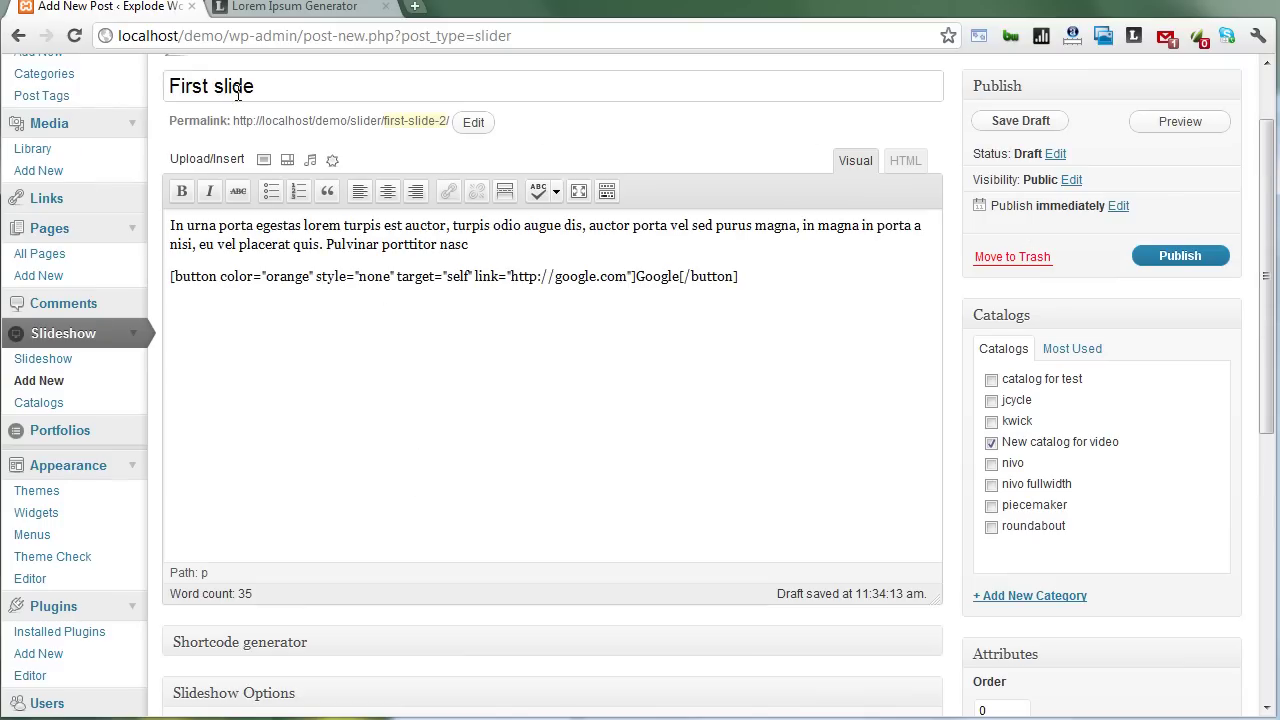
{"action": "left_click_drag", "start_coordinate": [268, 83], "coordinate": [243, 85]}
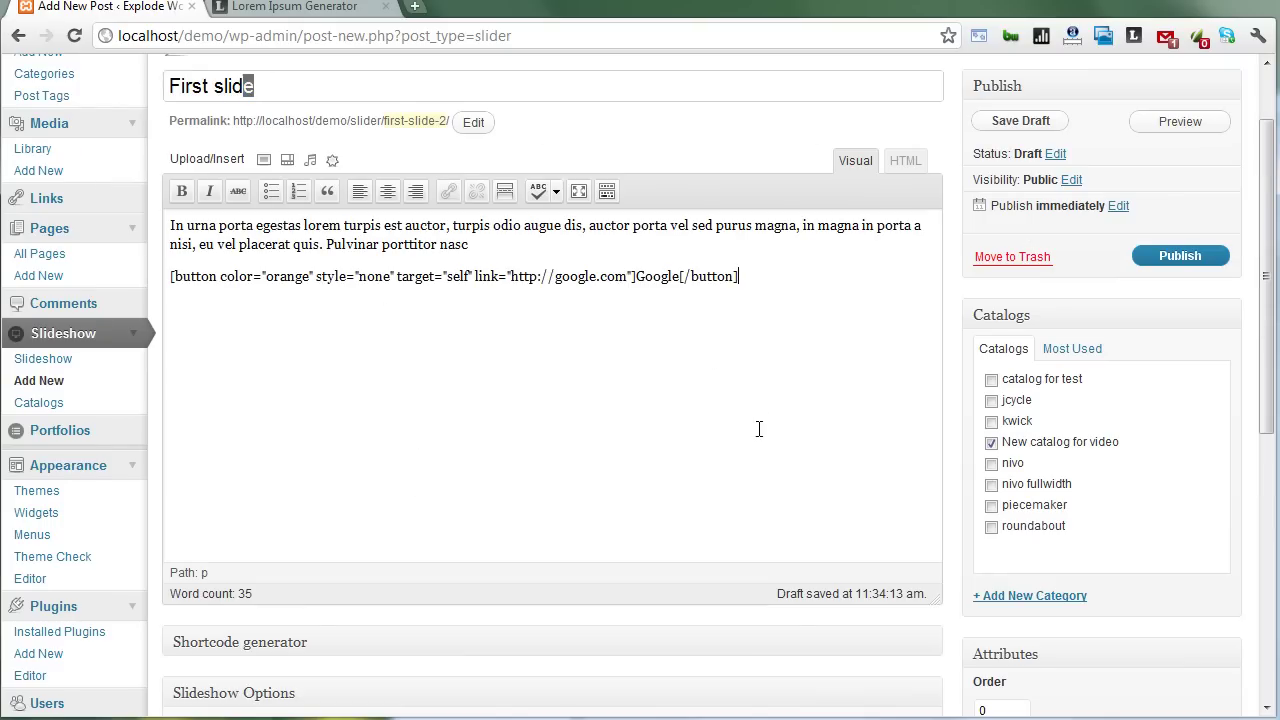
{"action": "left_click", "coordinate": [1200, 262]}
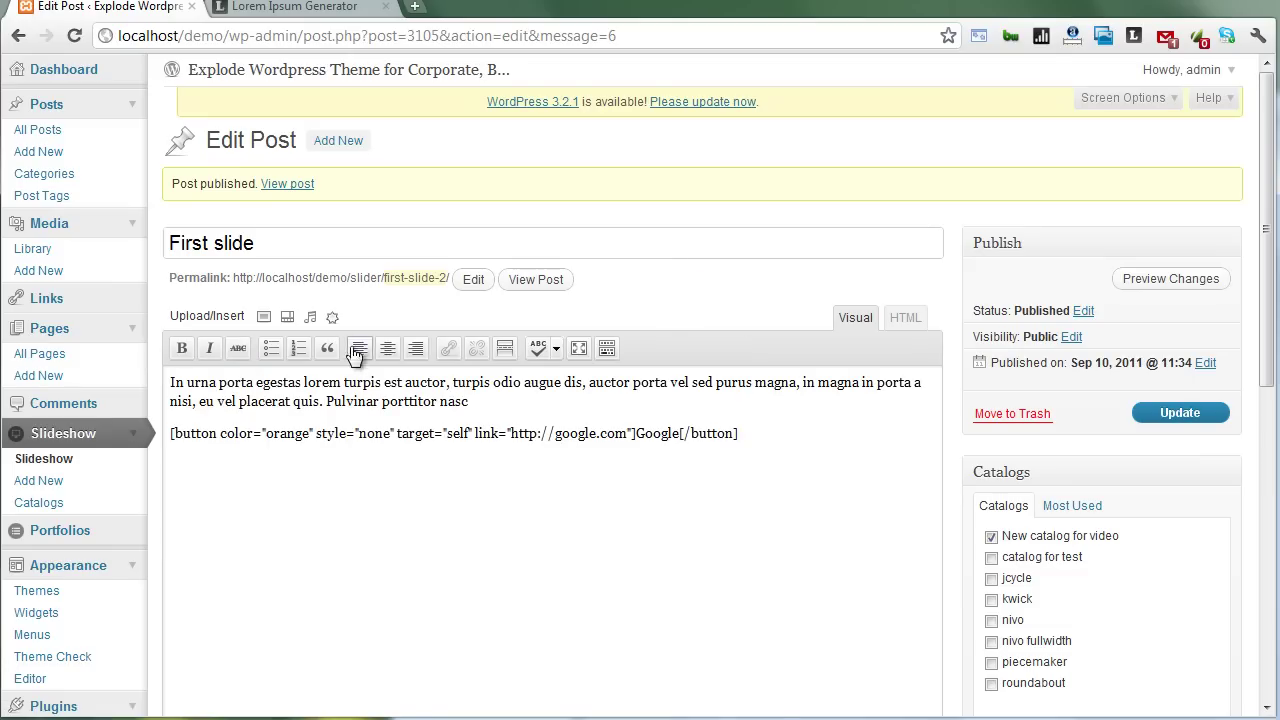
Create a slide titled "Second slide" in the catalog "New catalog for video", with the copied lorem ipsum text pasted twice as its body
{"action": "left_click", "coordinate": [58, 484]}
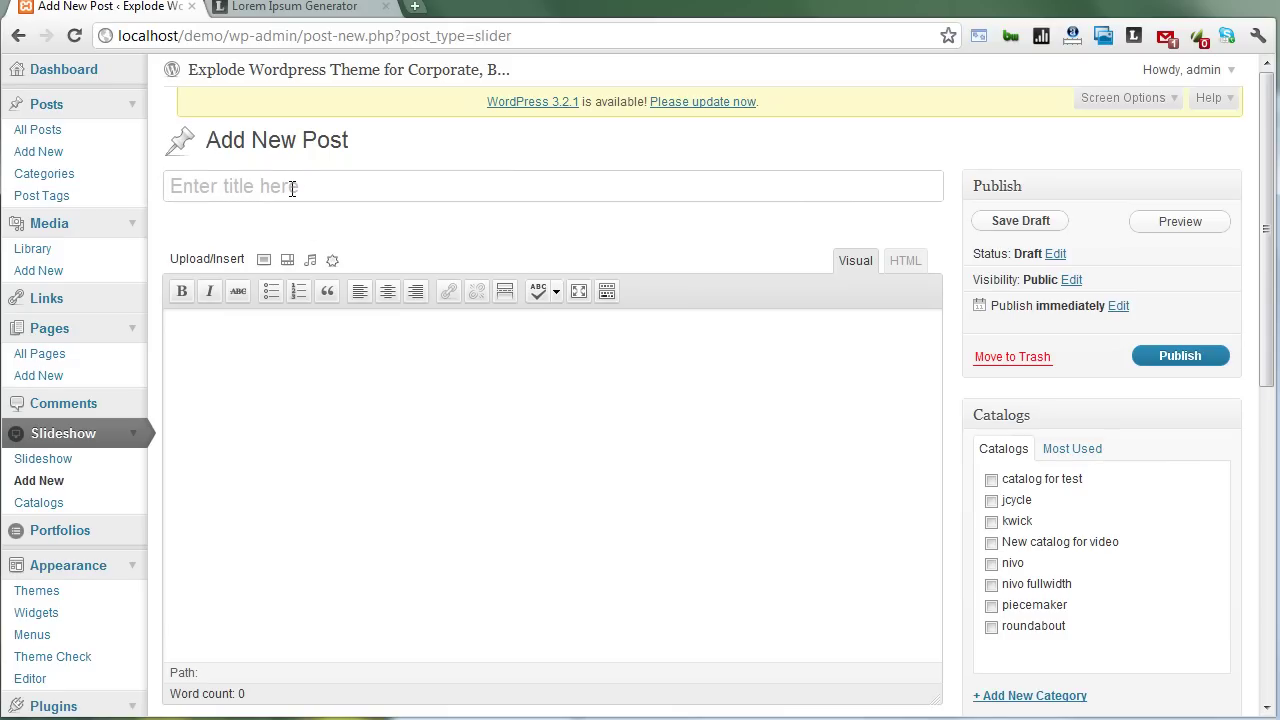
{"action": "type", "text": "Second slide"}
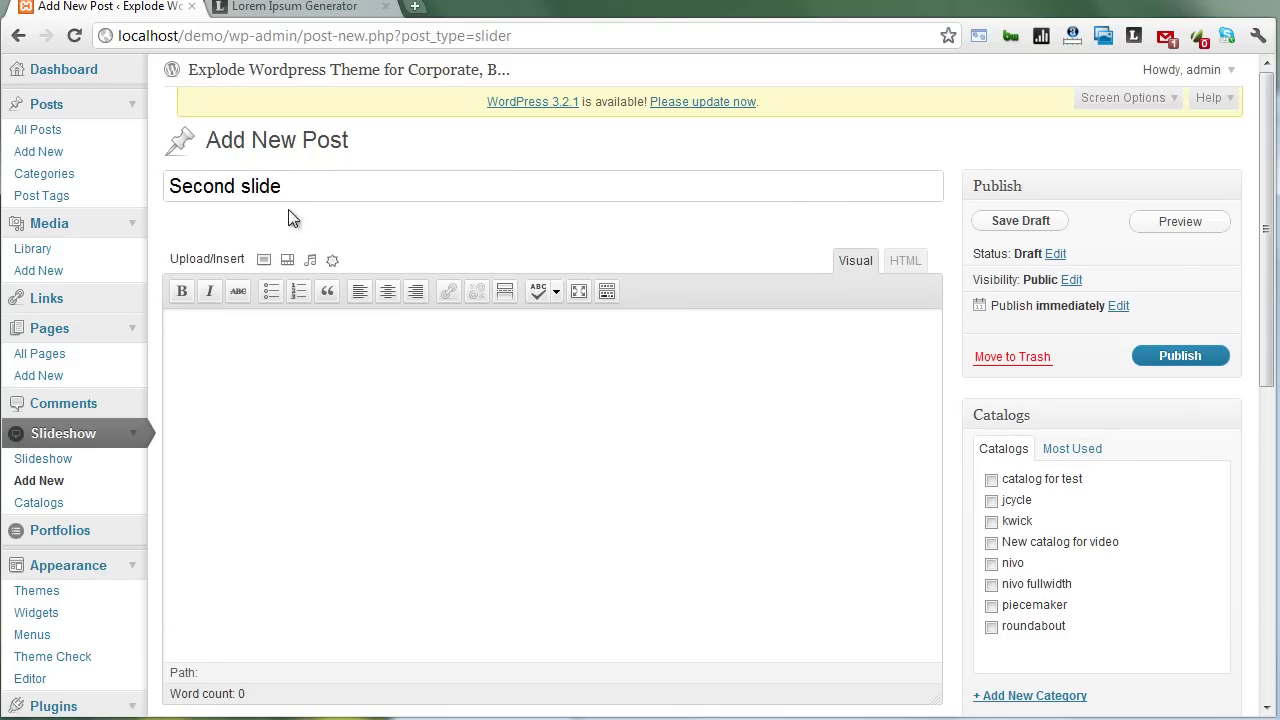
{"action": "right_click", "coordinate": [304, 328]}
{"action": "left_click", "coordinate": [420, 436]}
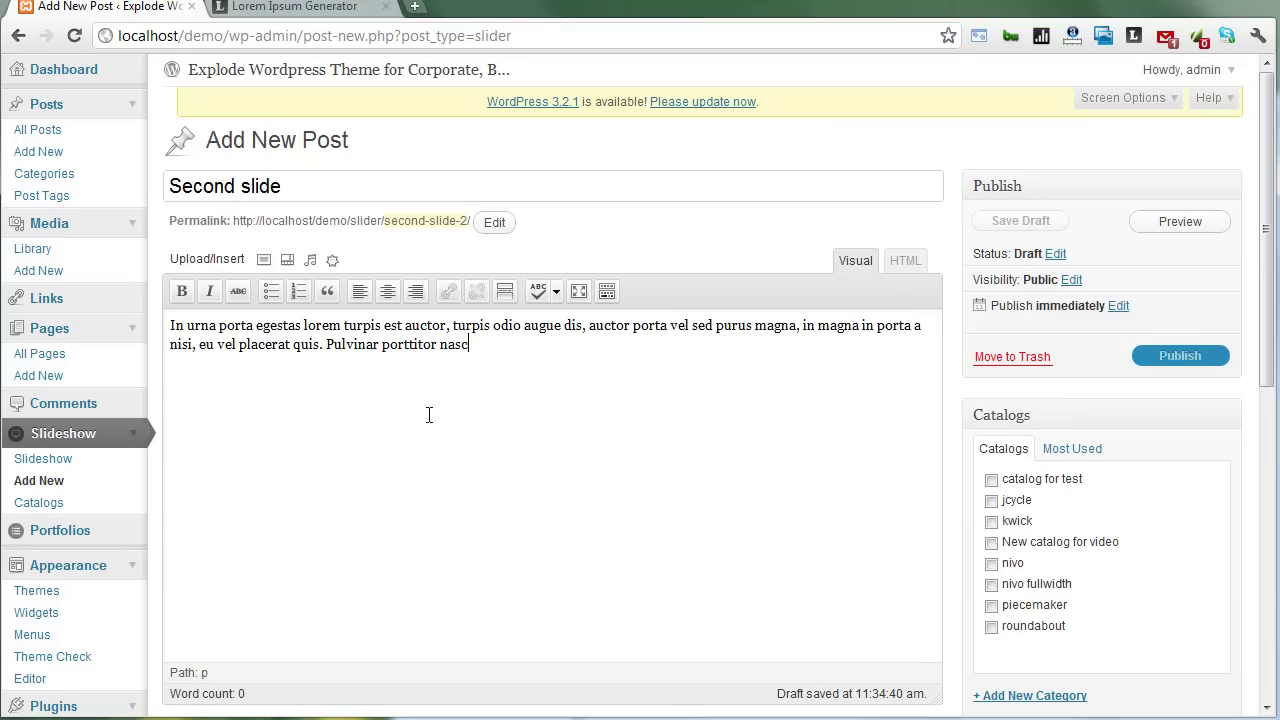
{"action": "right_click", "coordinate": [512, 354]}
{"action": "left_click", "coordinate": [559, 457]}
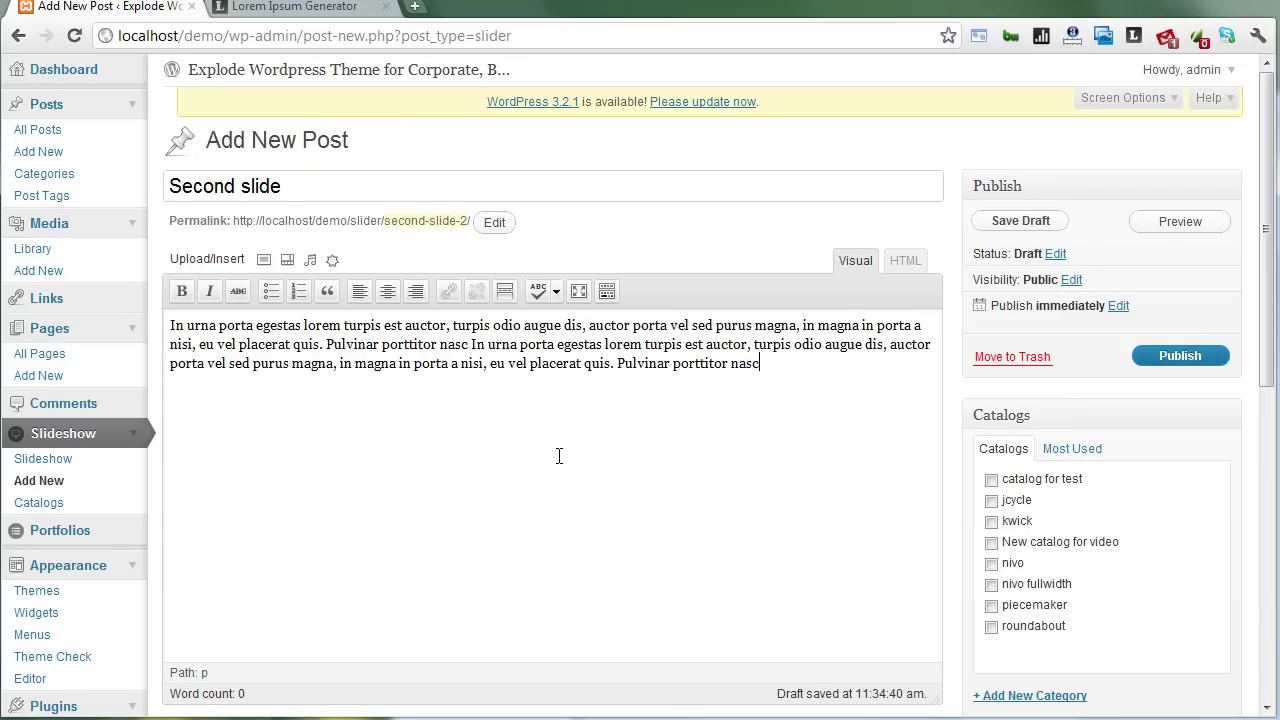
{"action": "left_click", "coordinate": [991, 543]}
Set the second slide's slider content to the sliderbig2 image from the media library and publish the slide
{"action": "scroll", "coordinate": [697, 524], "scroll_direction": "down", "scroll_amount": 3}
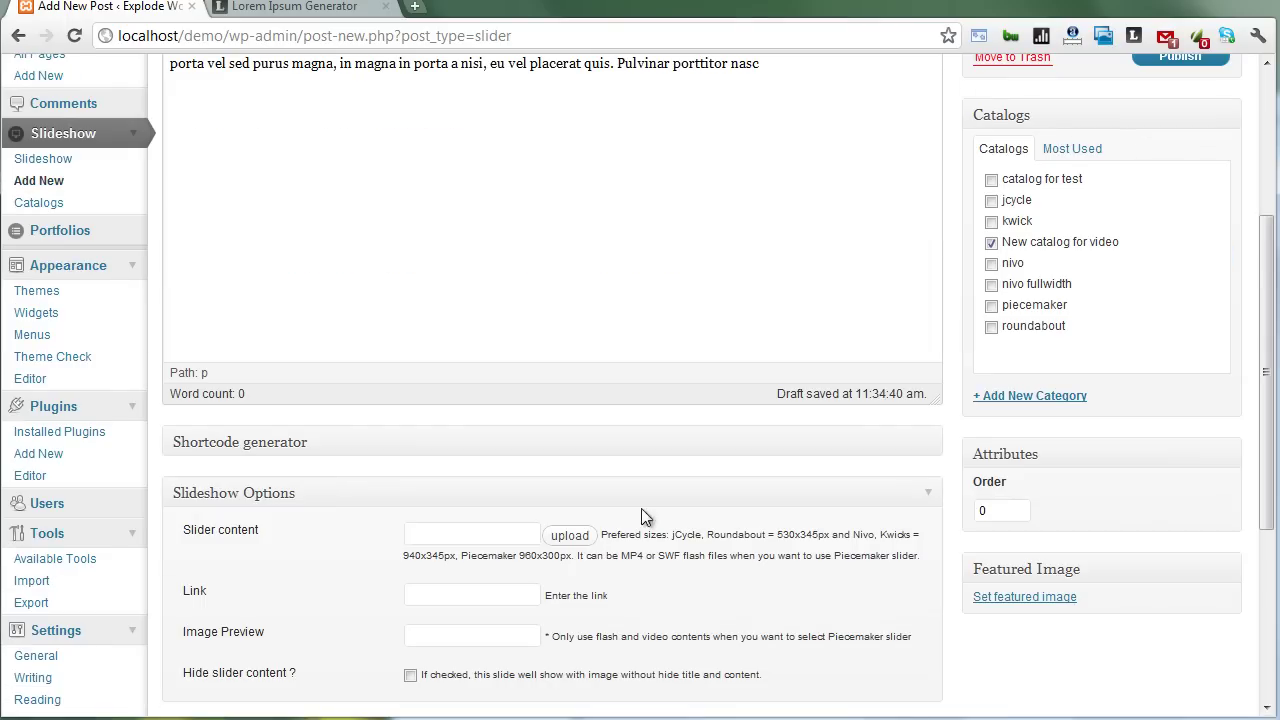
{"action": "left_click", "coordinate": [572, 531]}
{"action": "left_click", "coordinate": [528, 118]}
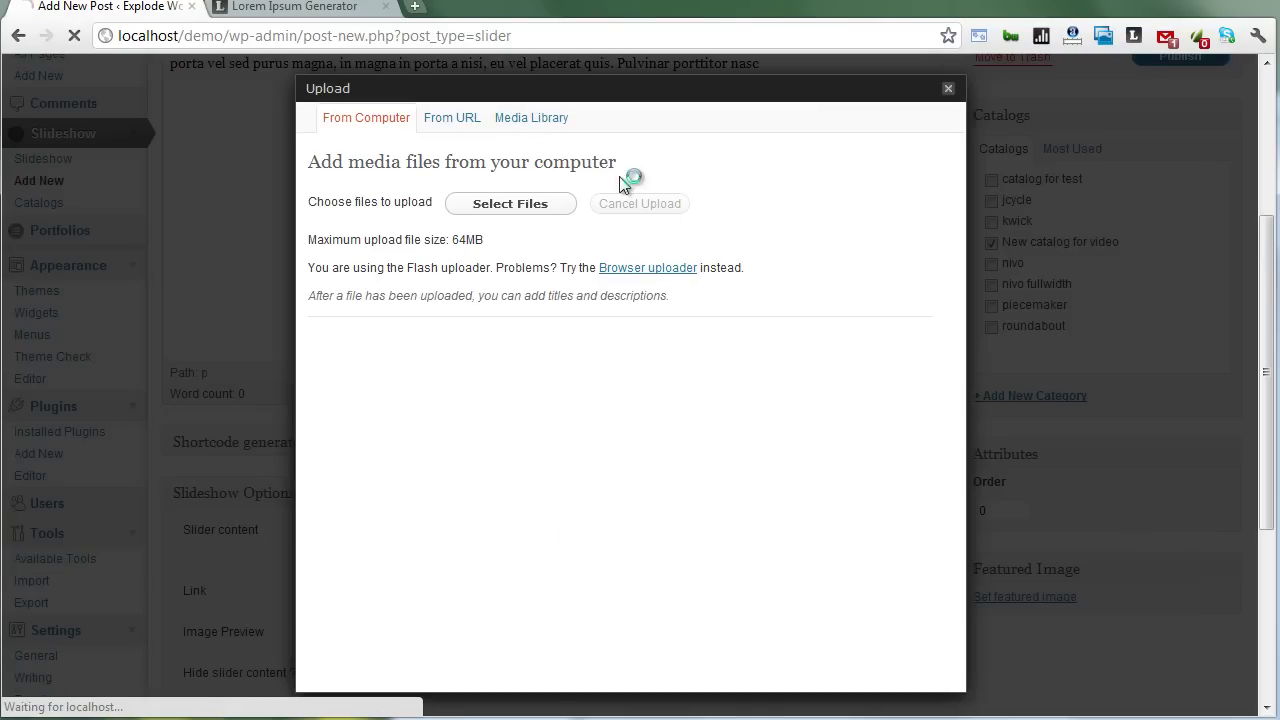
{"action": "left_click", "coordinate": [894, 283]}
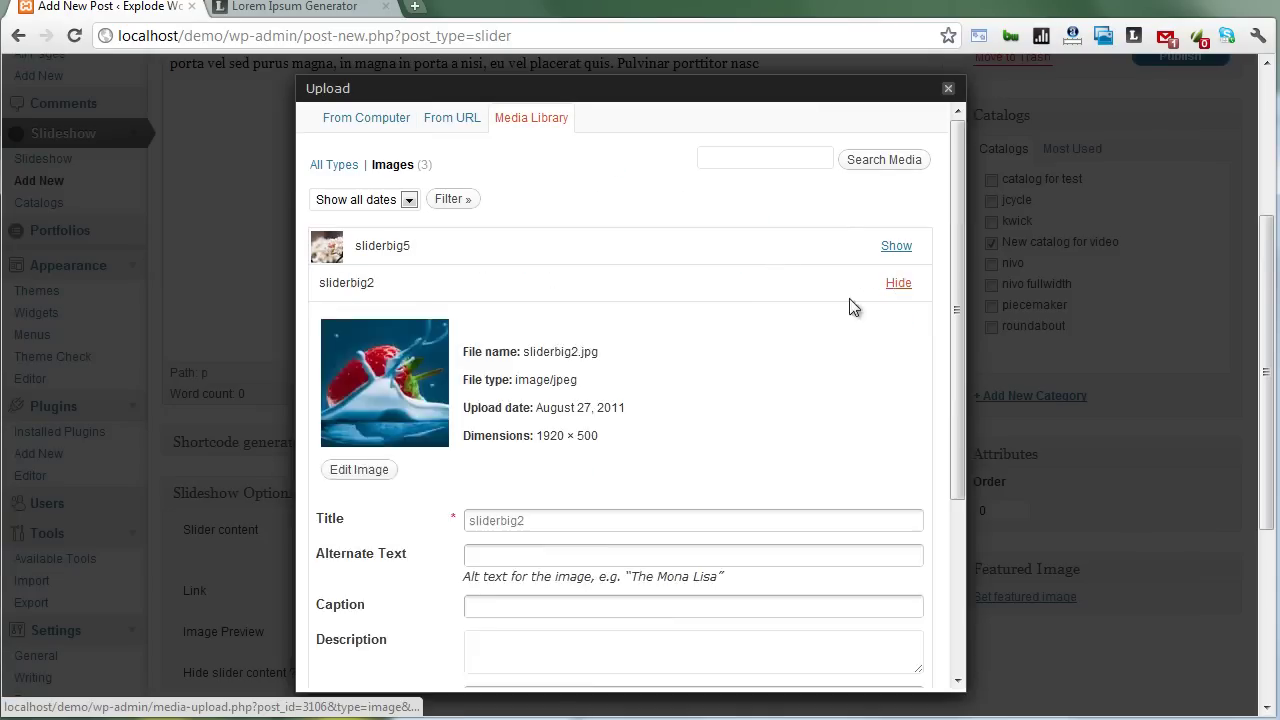
{"action": "scroll", "coordinate": [668, 418], "scroll_direction": "down", "scroll_amount": 5}
{"action": "left_click", "coordinate": [529, 578]}
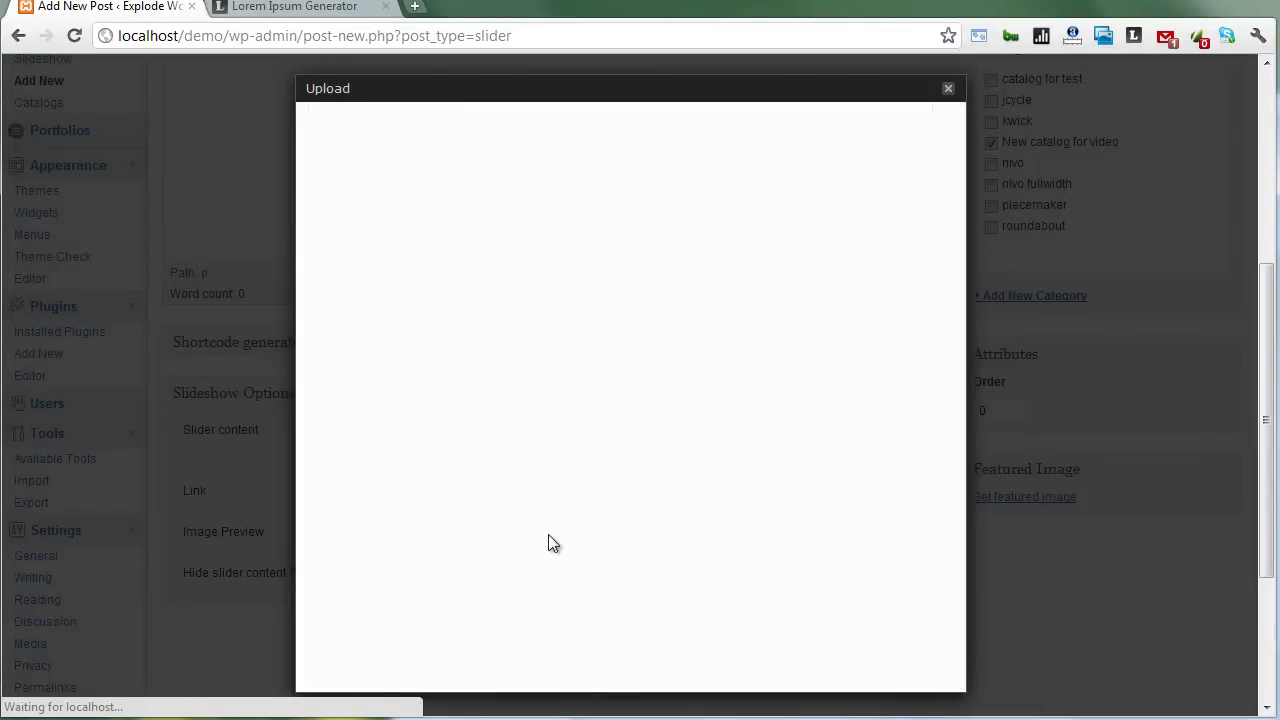
{"action": "scroll", "coordinate": [626, 416], "scroll_direction": "up", "scroll_amount": 4}
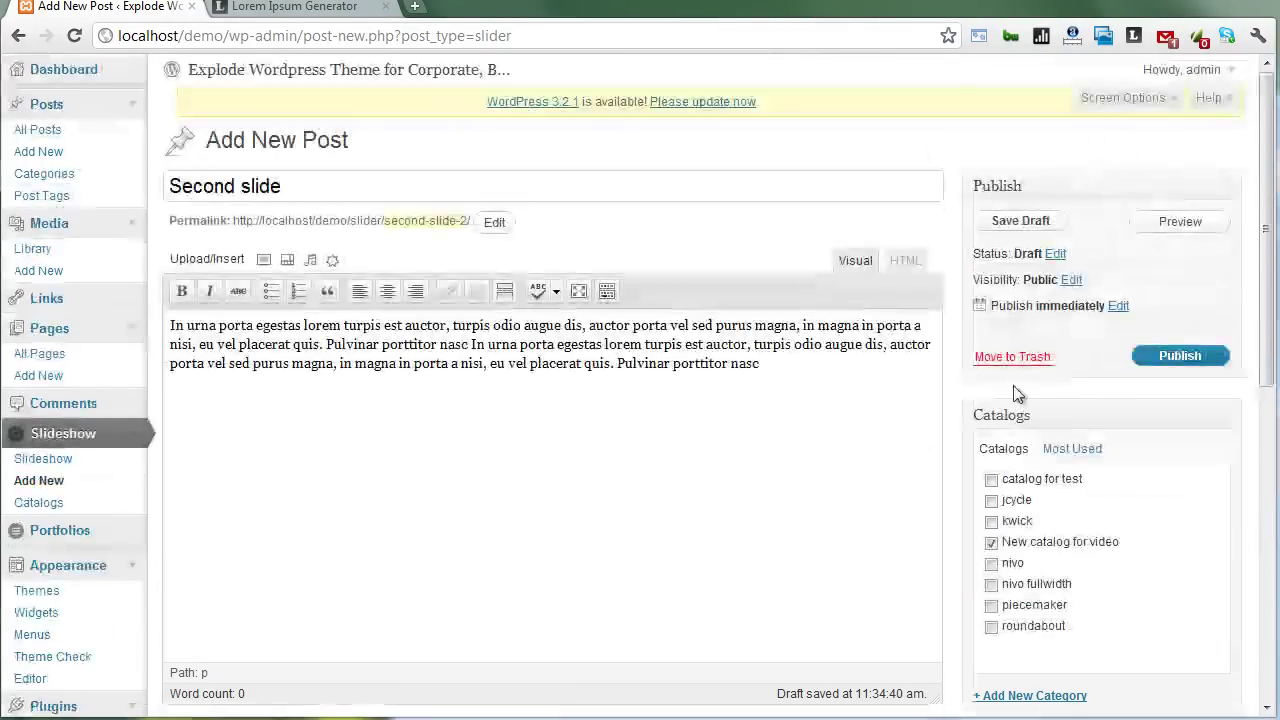
{"action": "left_click", "coordinate": [1180, 355]}
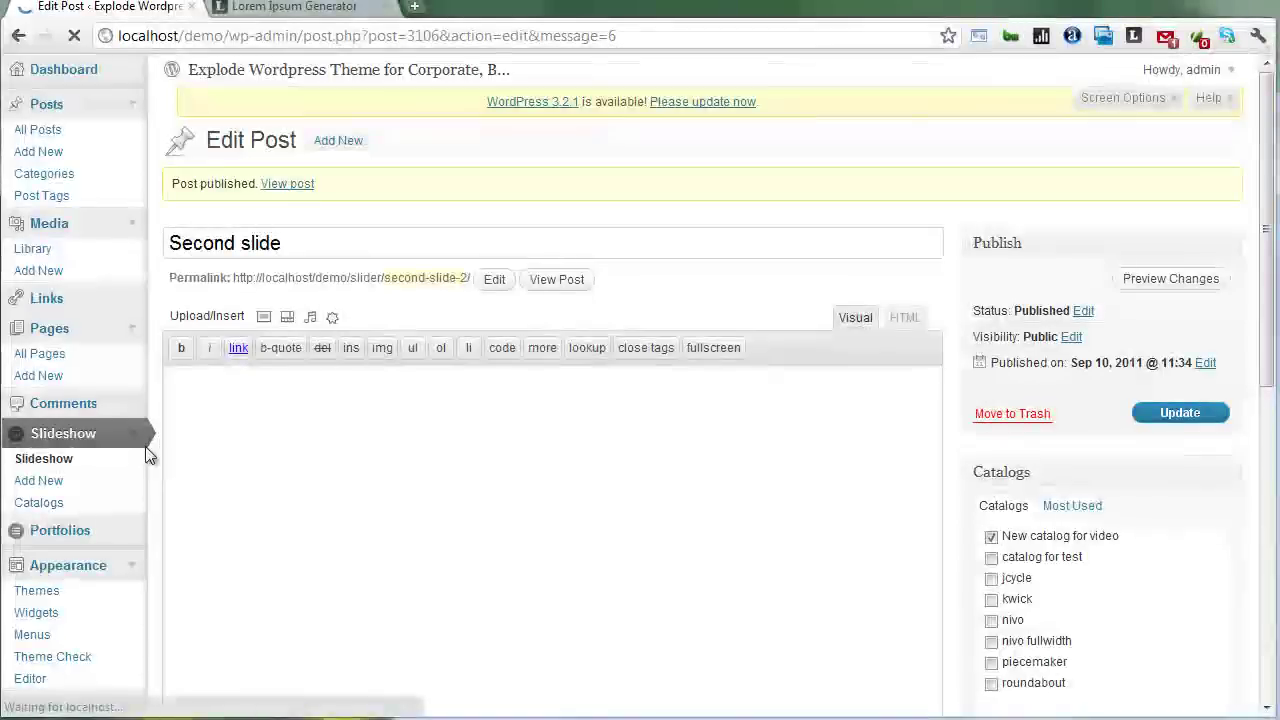
Create a slide titled "Third slide" with an empty body and assign it to the catalog "New catalog for video"
{"action": "left_click", "coordinate": [60, 482]}
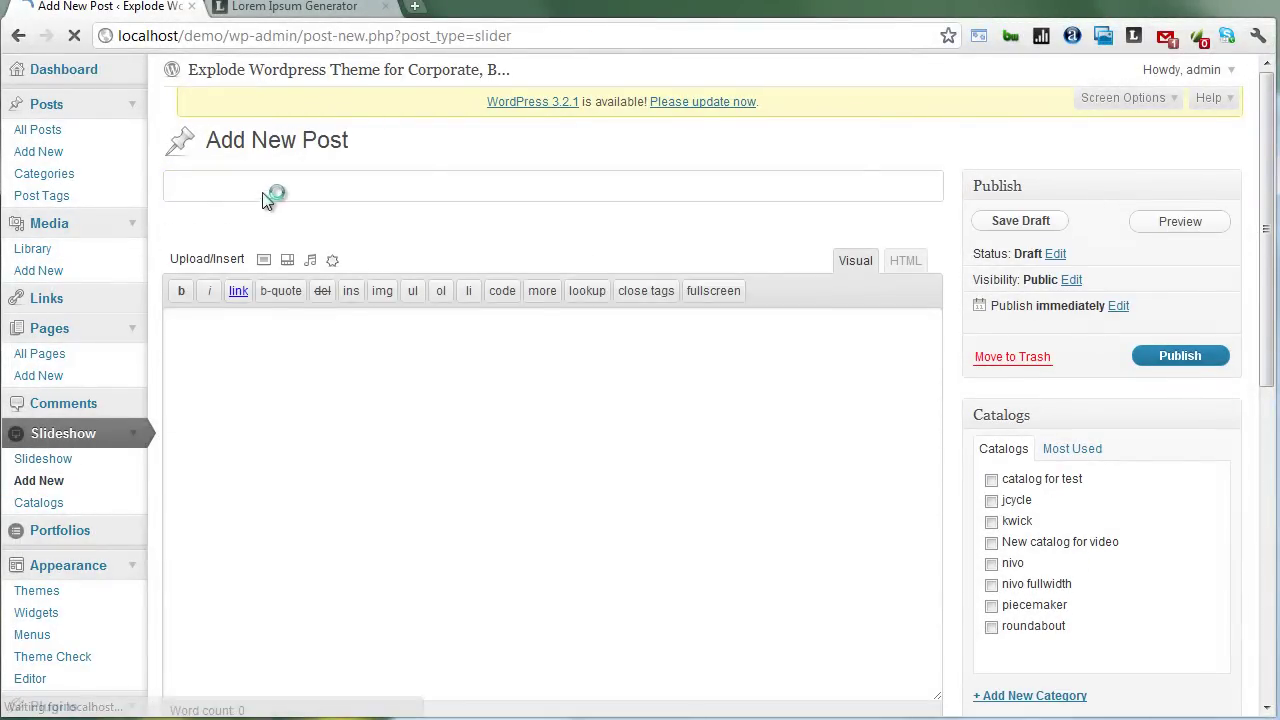
{"action": "left_click", "coordinate": [281, 193]}
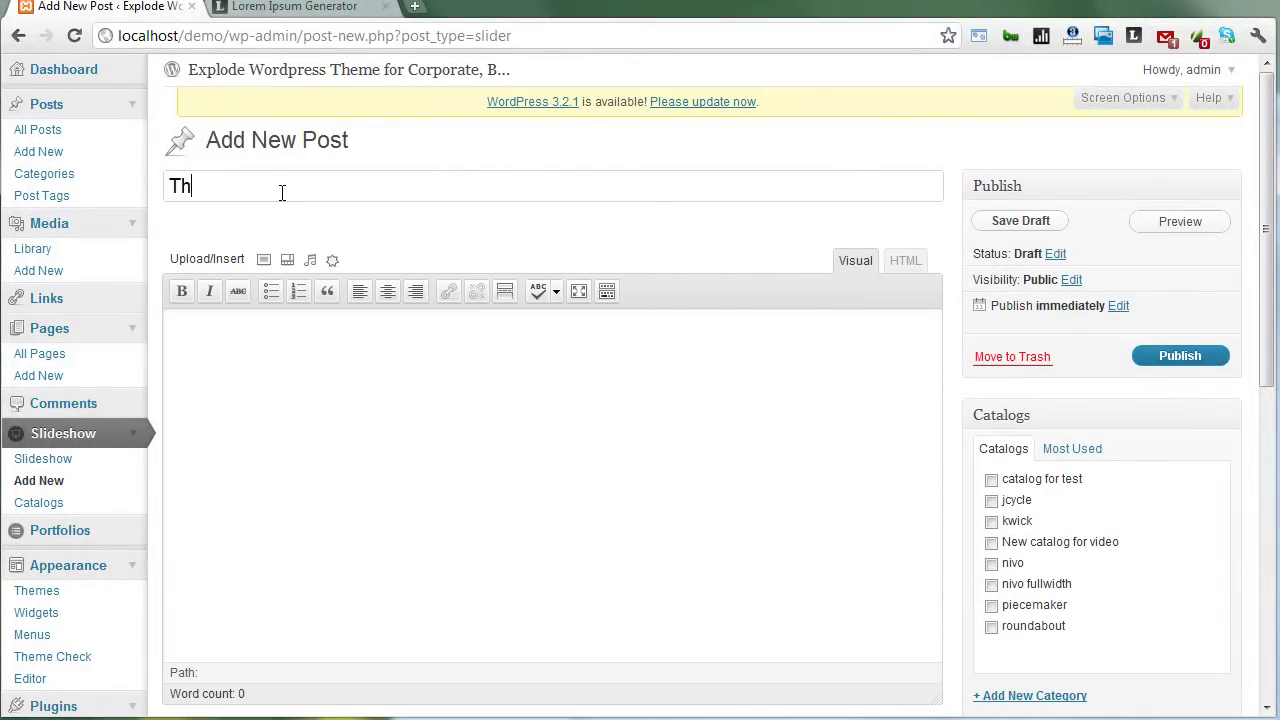
{"action": "type", "text": "Third slide"}
{"action": "right_click", "coordinate": [252, 348]}
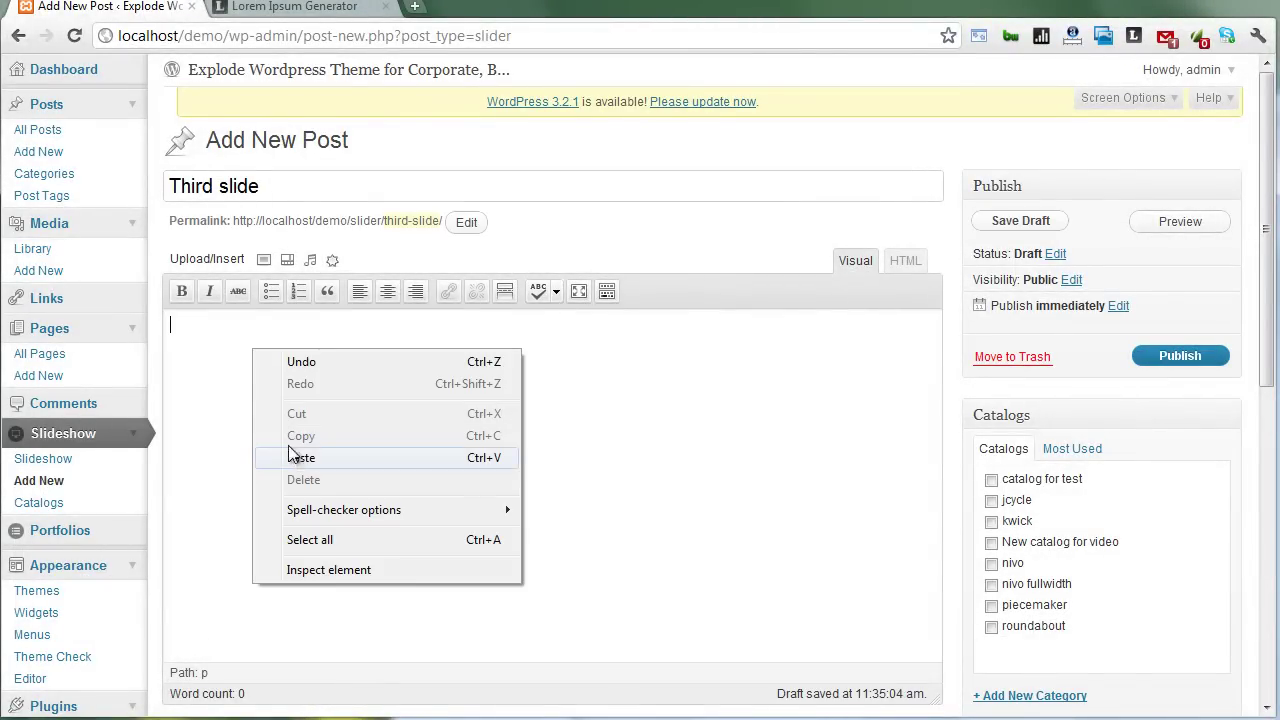
{"action": "left_click", "coordinate": [229, 389]}
{"action": "left_click", "coordinate": [992, 542]}
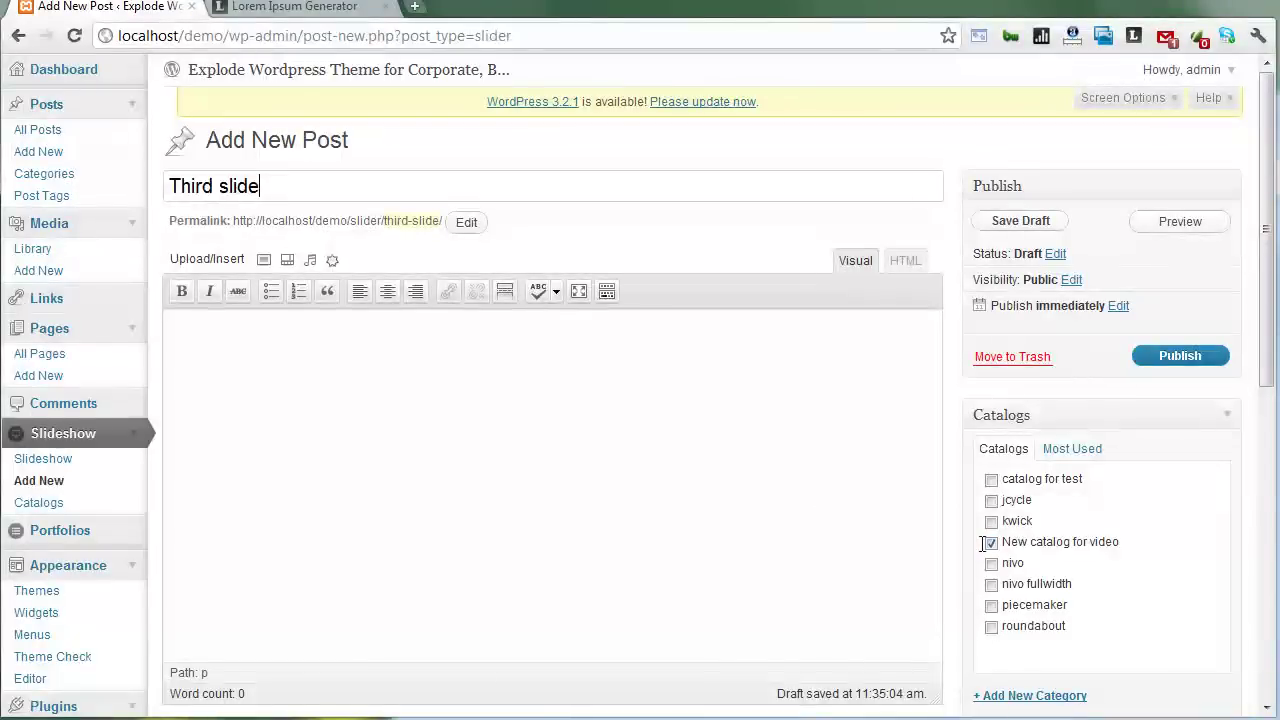
Set the third slide's slider content to the piecemaker3 image from the media library and publish the slide
{"action": "scroll", "coordinate": [475, 408], "scroll_direction": "down", "scroll_amount": 4}
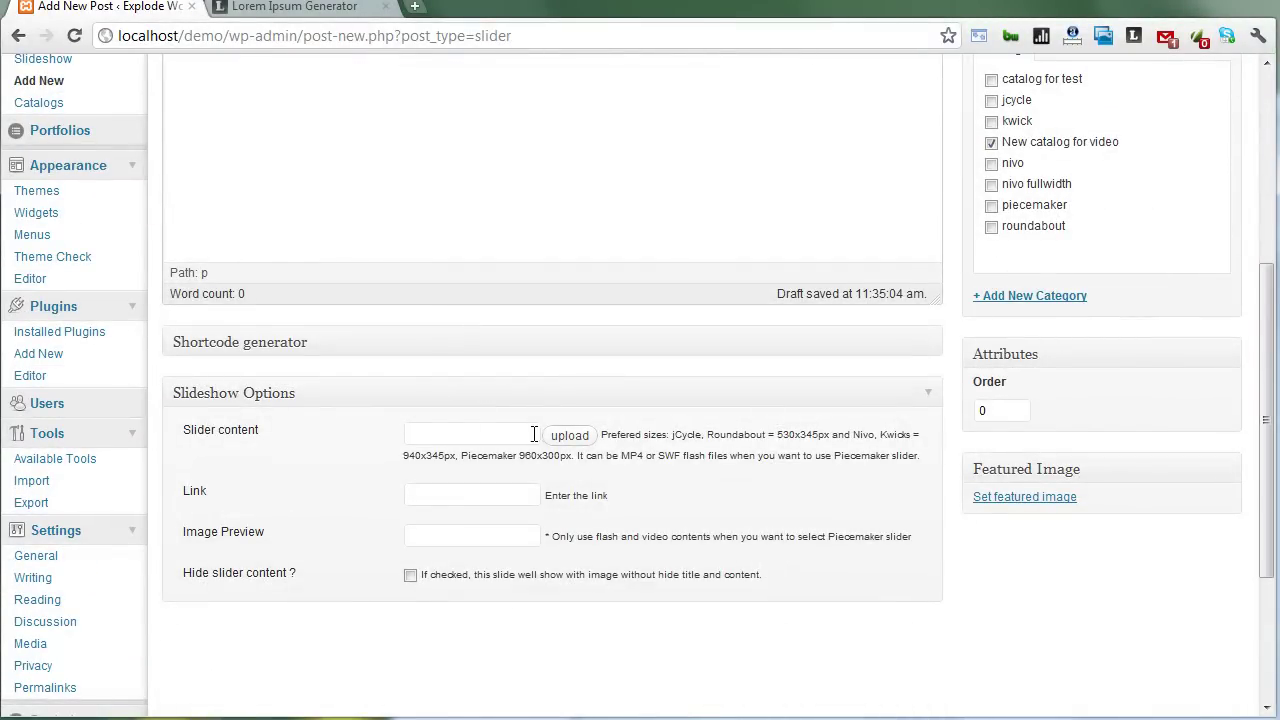
{"action": "left_click", "coordinate": [566, 434]}
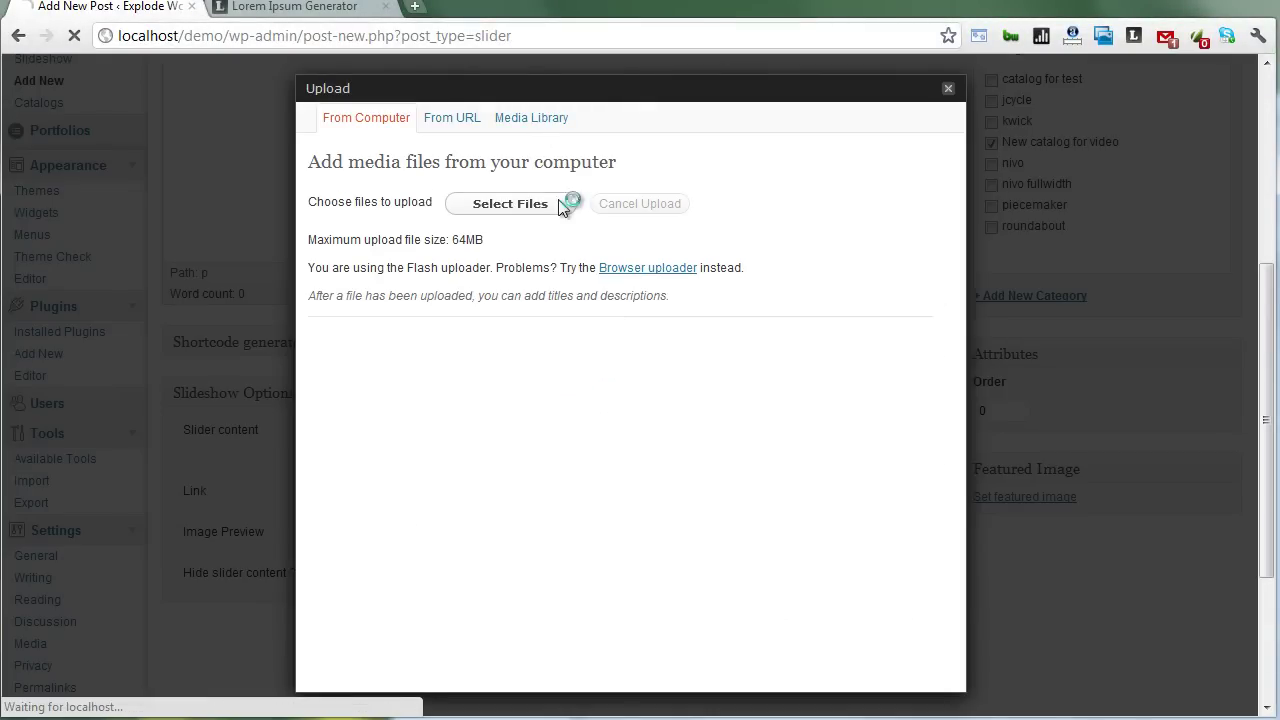
{"action": "left_click", "coordinate": [531, 117]}
{"action": "left_click", "coordinate": [885, 320]}
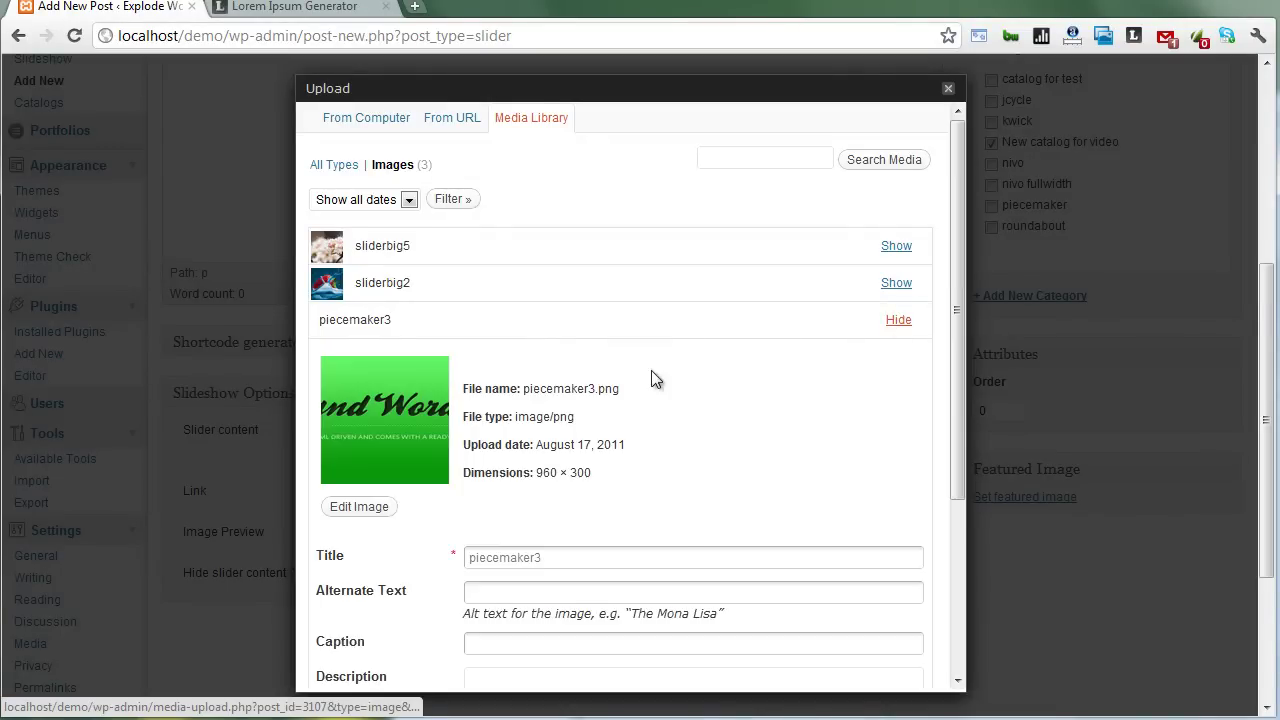
{"action": "scroll", "coordinate": [651, 378], "scroll_direction": "down", "scroll_amount": 4}
{"action": "left_click", "coordinate": [520, 612]}
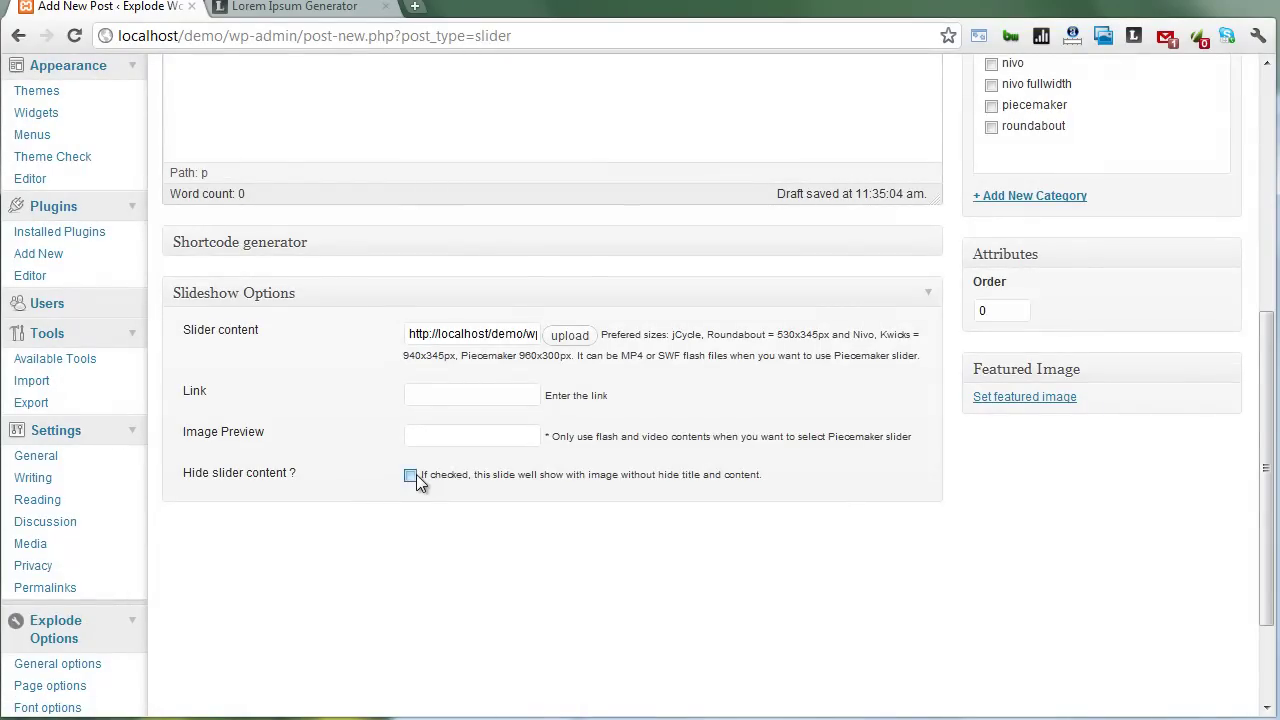
{"action": "scroll", "coordinate": [330, 495], "scroll_direction": "up", "scroll_amount": 4}
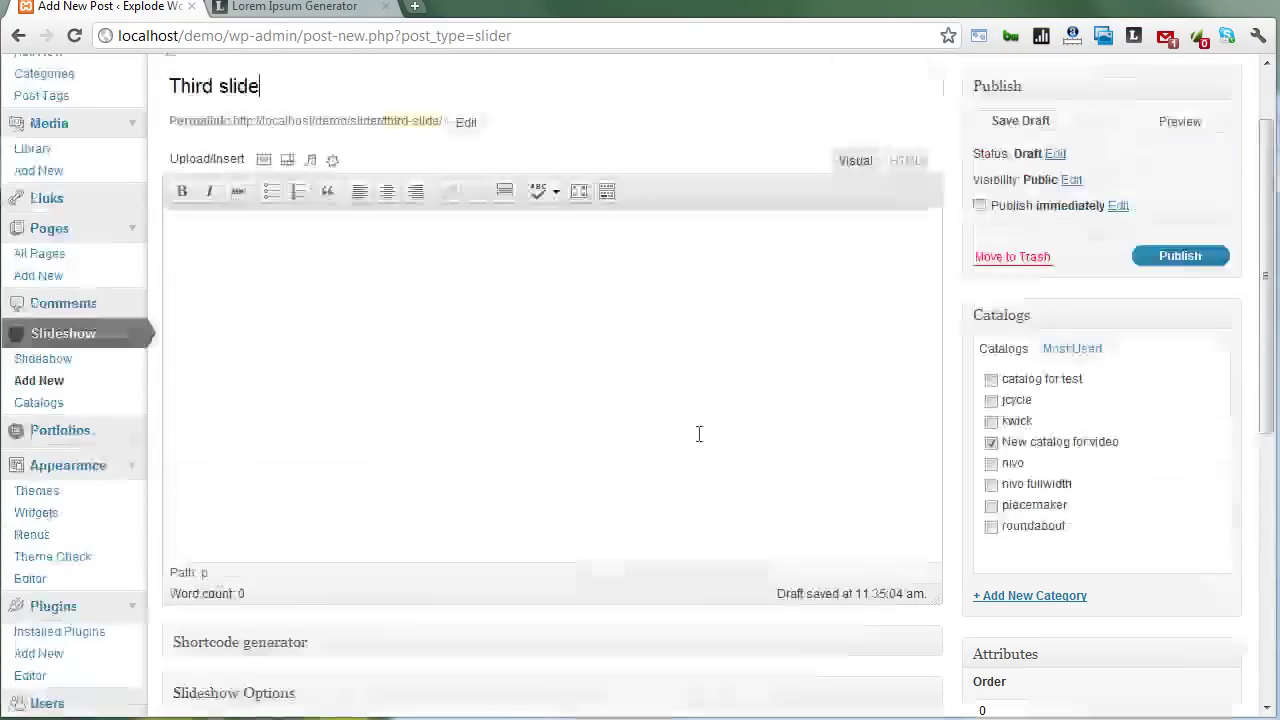
{"action": "left_click", "coordinate": [1155, 257]}
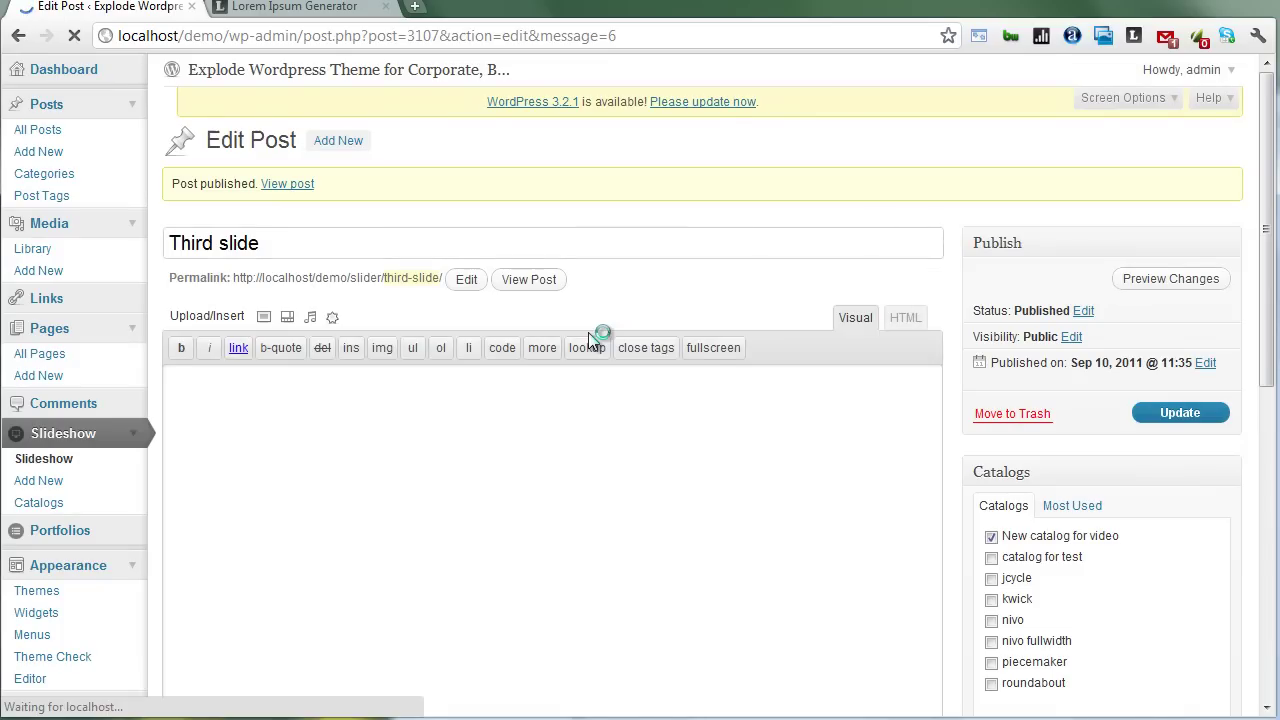
Open the slideshow catalogs list to check the entry for "New catalog for video"
{"action": "left_click", "coordinate": [40, 504]}
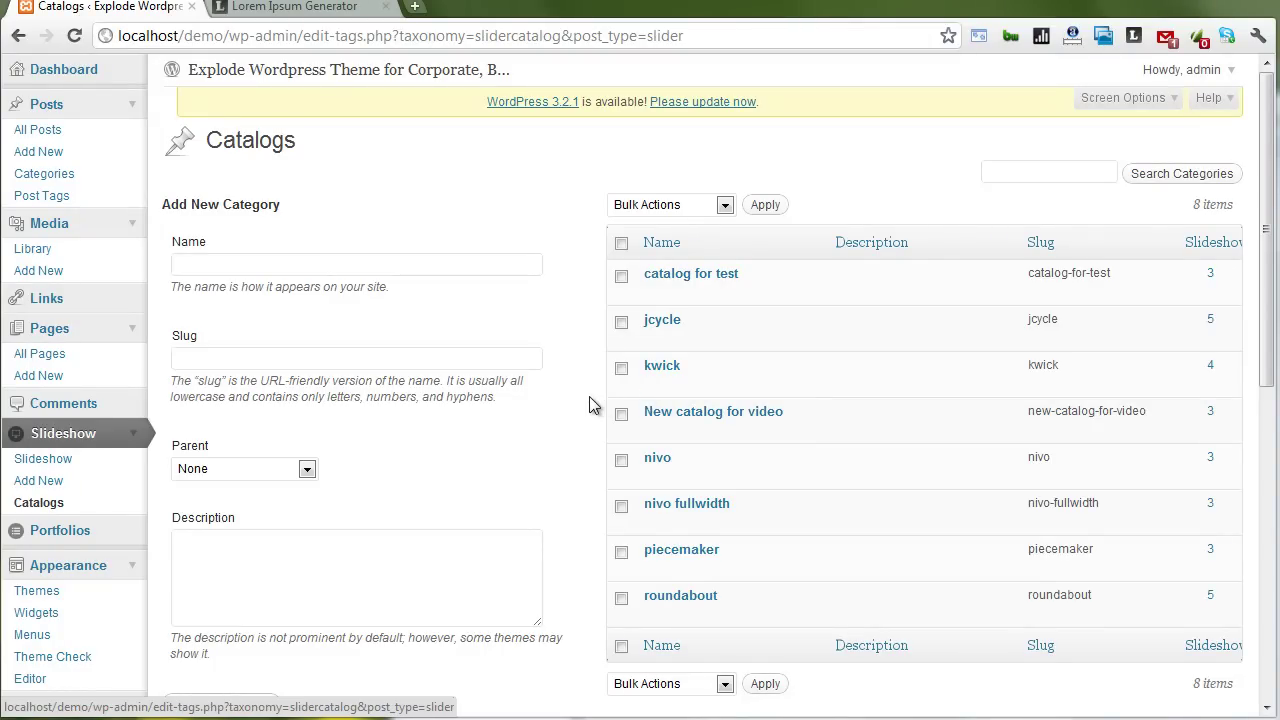
Create a new page titled "New page with slider" and paste the copied lorem ipsum text as its content
{"action": "left_click", "coordinate": [28, 378]}
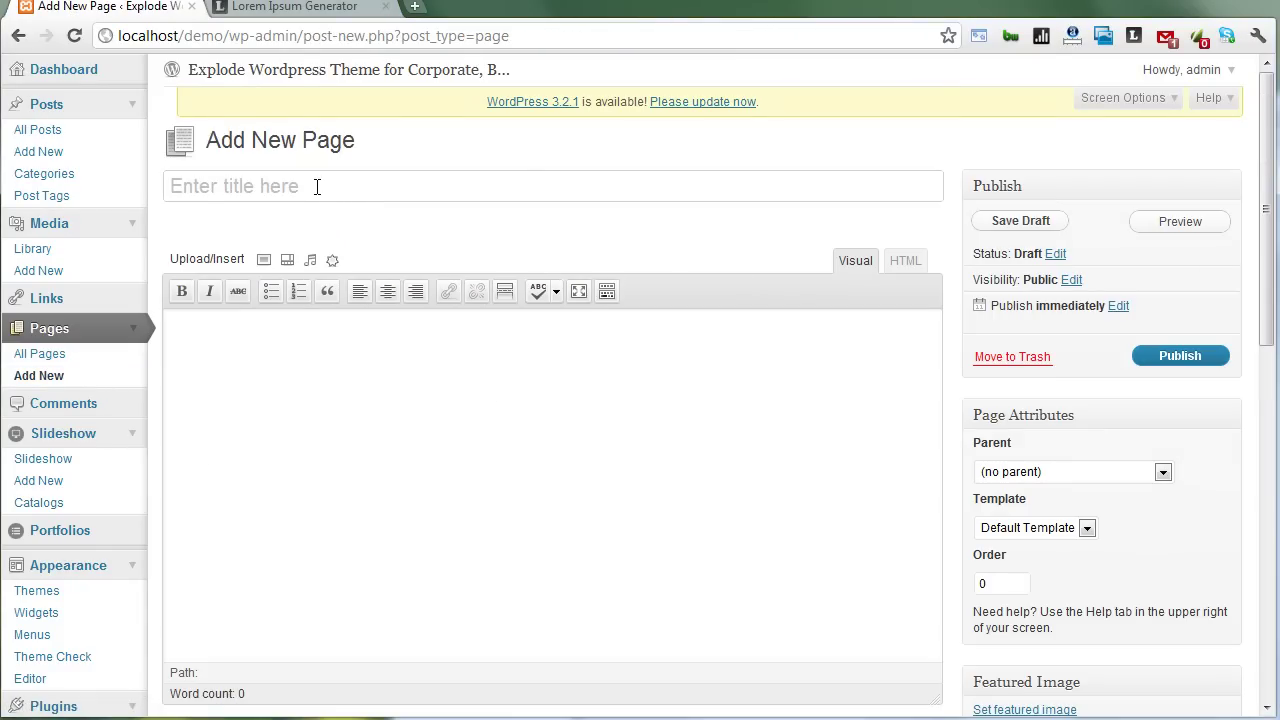
{"action": "left_click", "coordinate": [327, 184]}
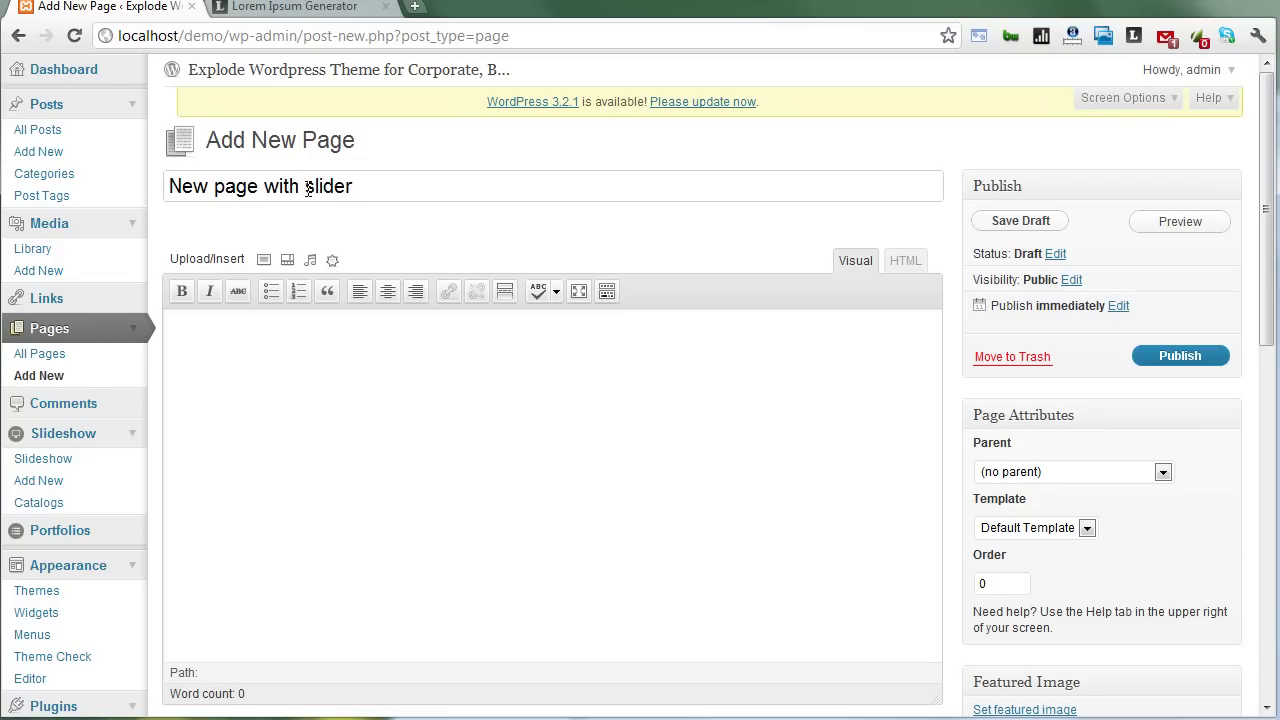
{"action": "right_click", "coordinate": [556, 476]}
{"action": "left_click", "coordinate": [600, 582]}
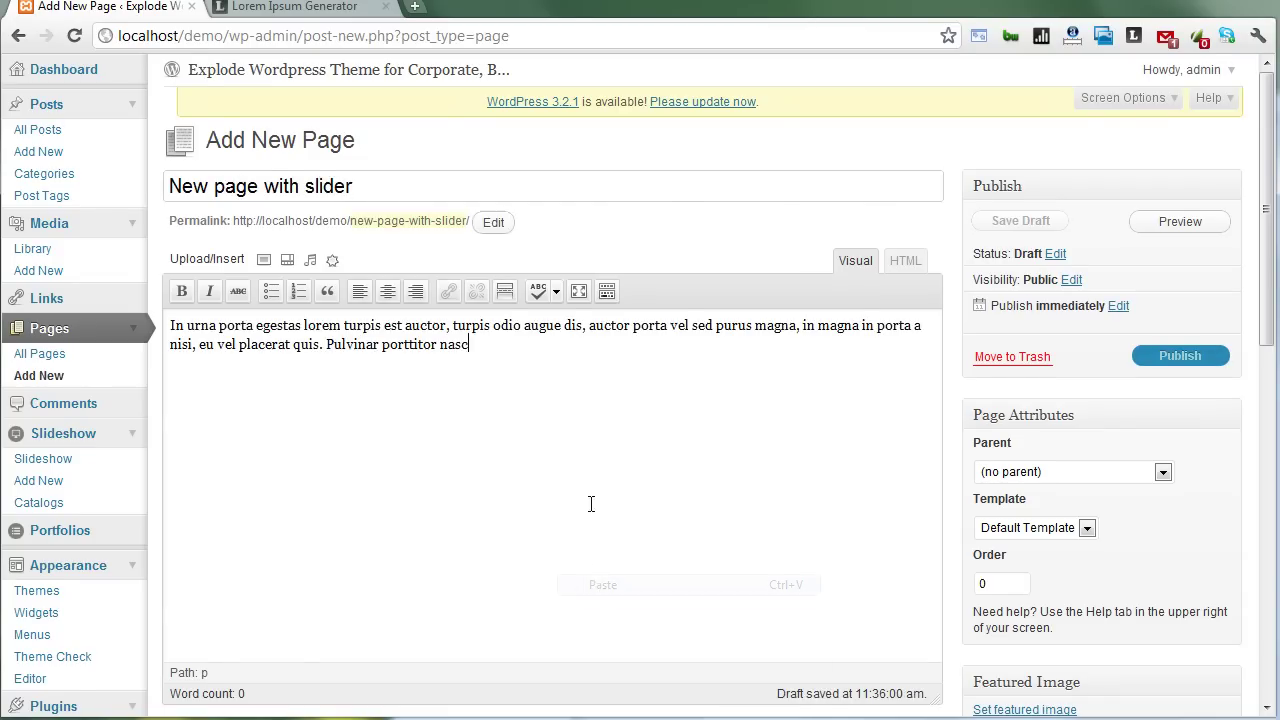
Set the page's header content to Slideshow in its additional options
{"action": "scroll", "coordinate": [598, 473], "scroll_direction": "down", "scroll_amount": 1}
{"action": "scroll", "coordinate": [674, 412], "scroll_direction": "down", "scroll_amount": 3}
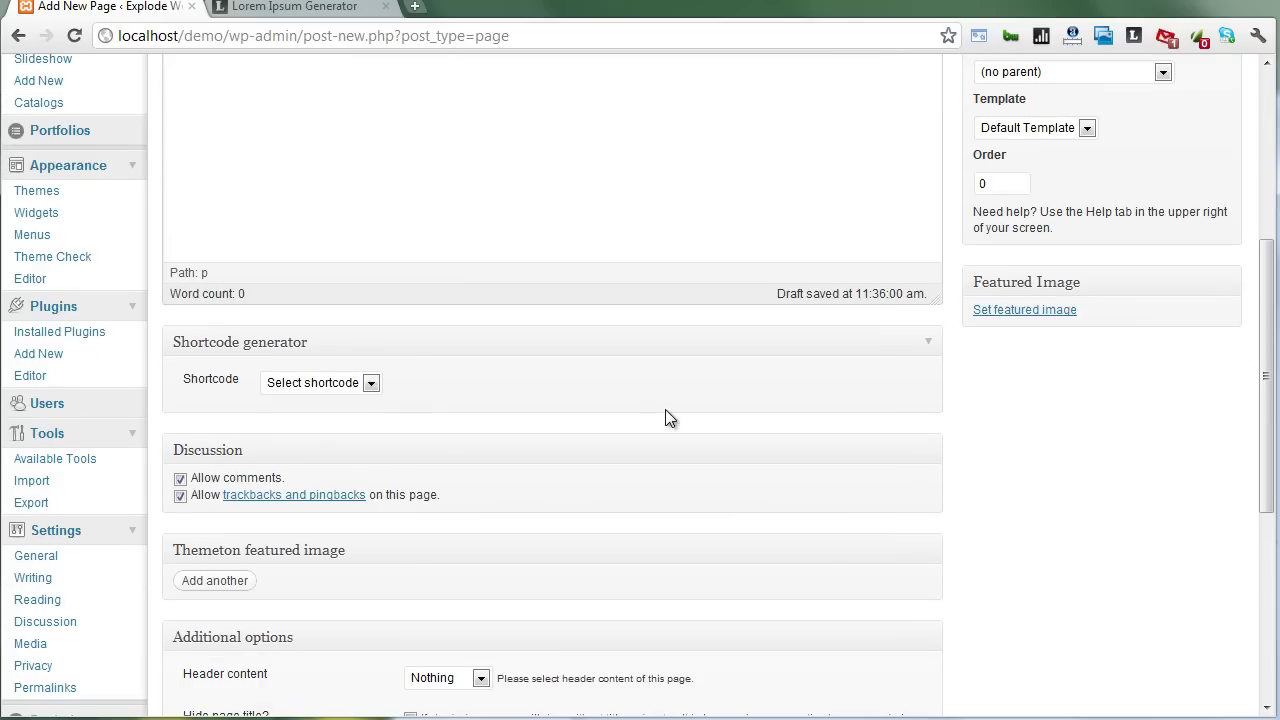
{"action": "scroll", "coordinate": [637, 414], "scroll_direction": "down", "scroll_amount": 2}
{"action": "scroll", "coordinate": [450, 444], "scroll_direction": "down", "scroll_amount": 1}
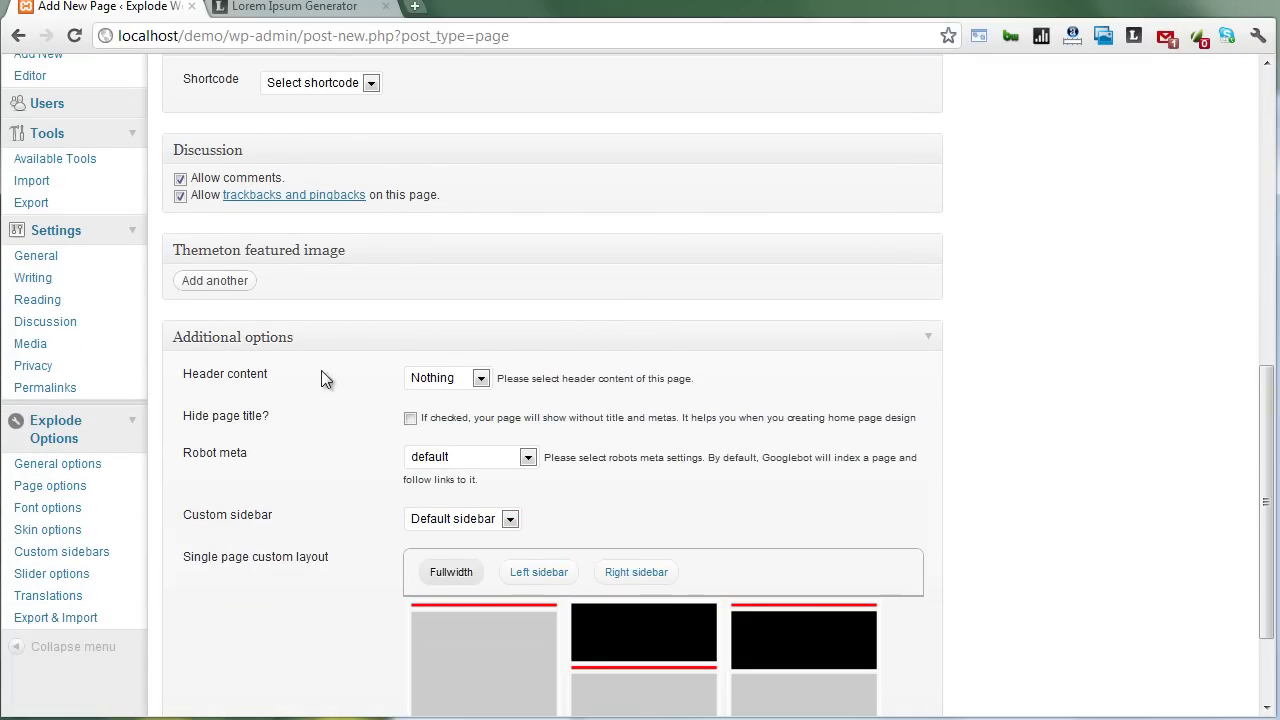
{"action": "left_click", "coordinate": [447, 380]}
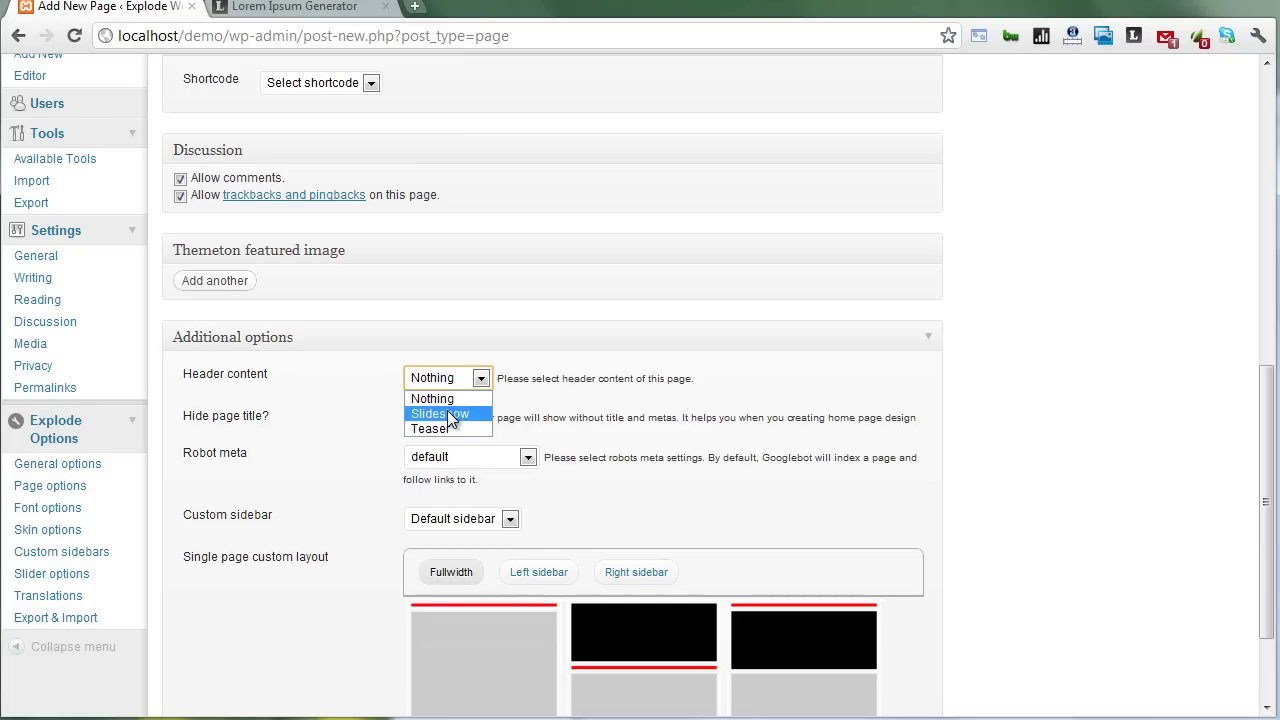
{"action": "left_click", "coordinate": [447, 413]}
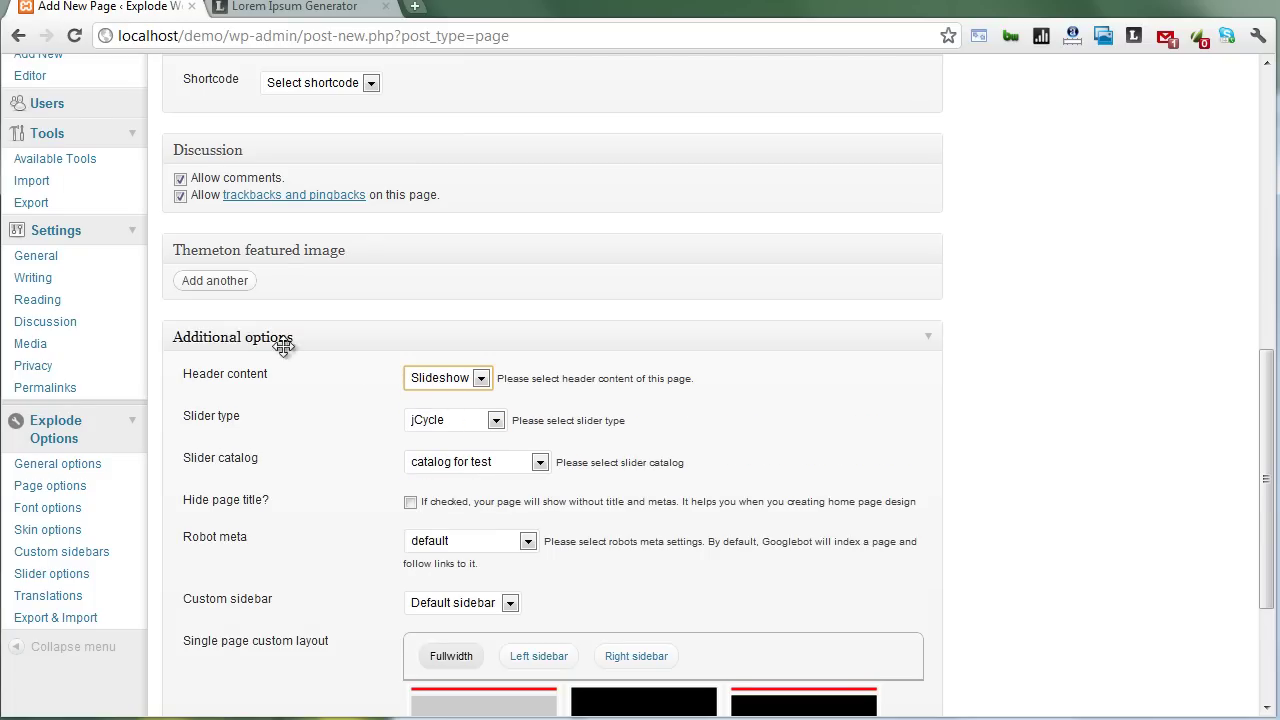
Set the page's slider type to Nivo and its slider catalog to "New catalog for video"
{"action": "left_click", "coordinate": [455, 422]}
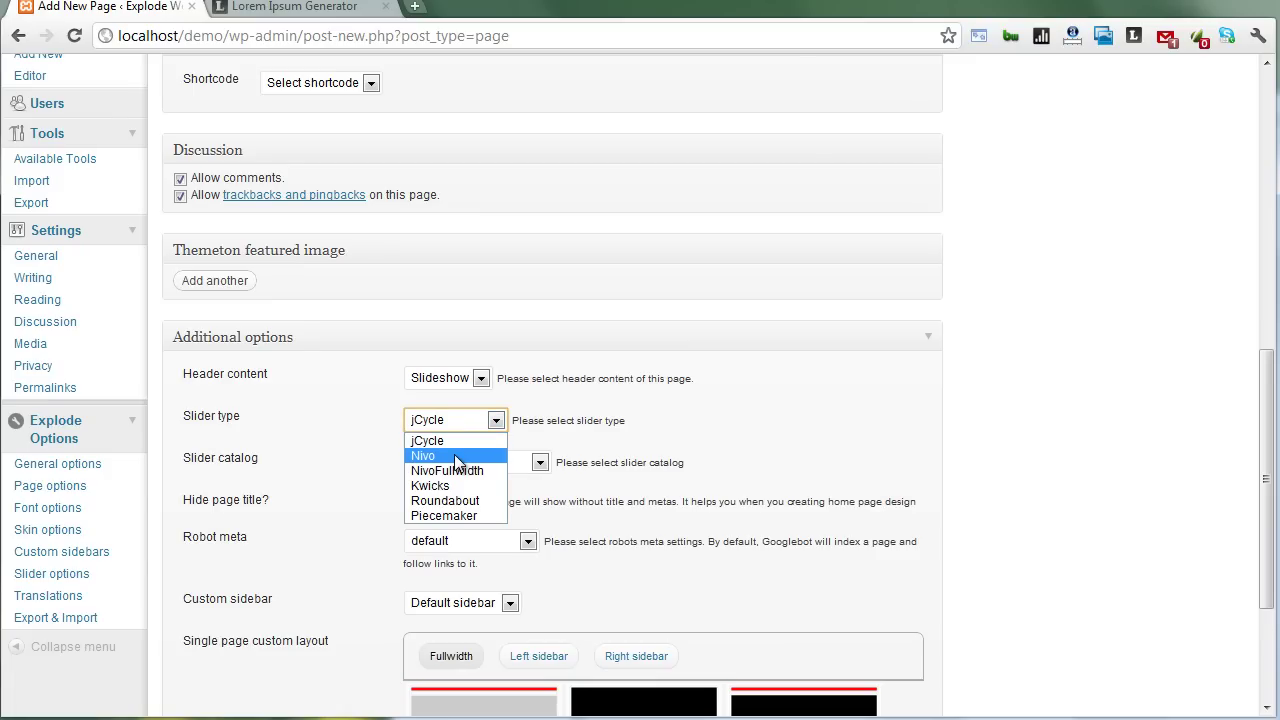
{"action": "left_click", "coordinate": [456, 458]}
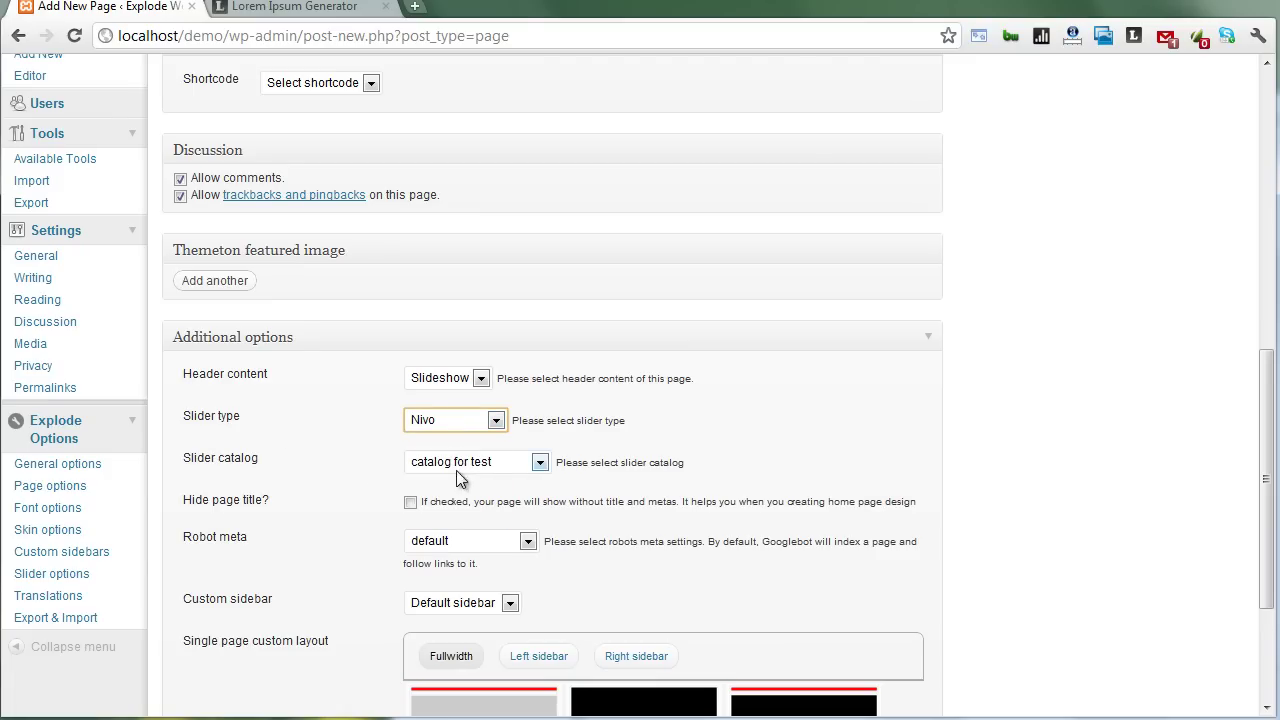
{"action": "left_click", "coordinate": [462, 464]}
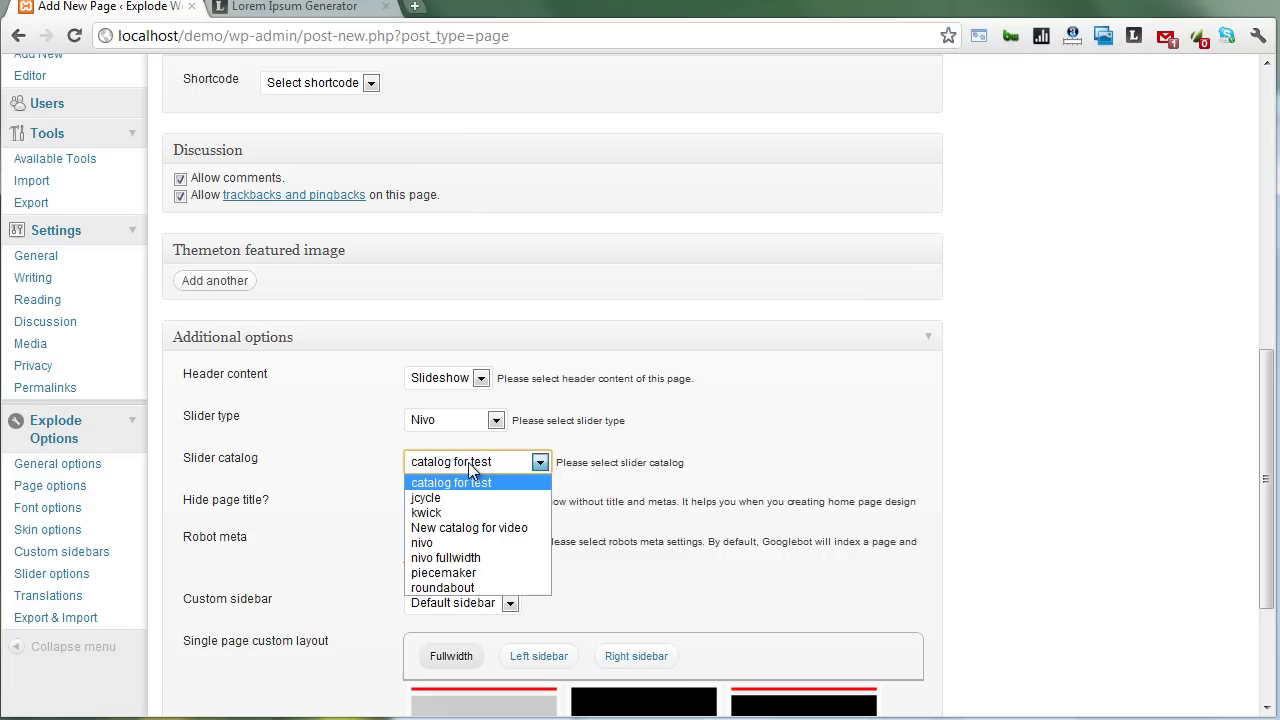
{"action": "left_click", "coordinate": [461, 527]}
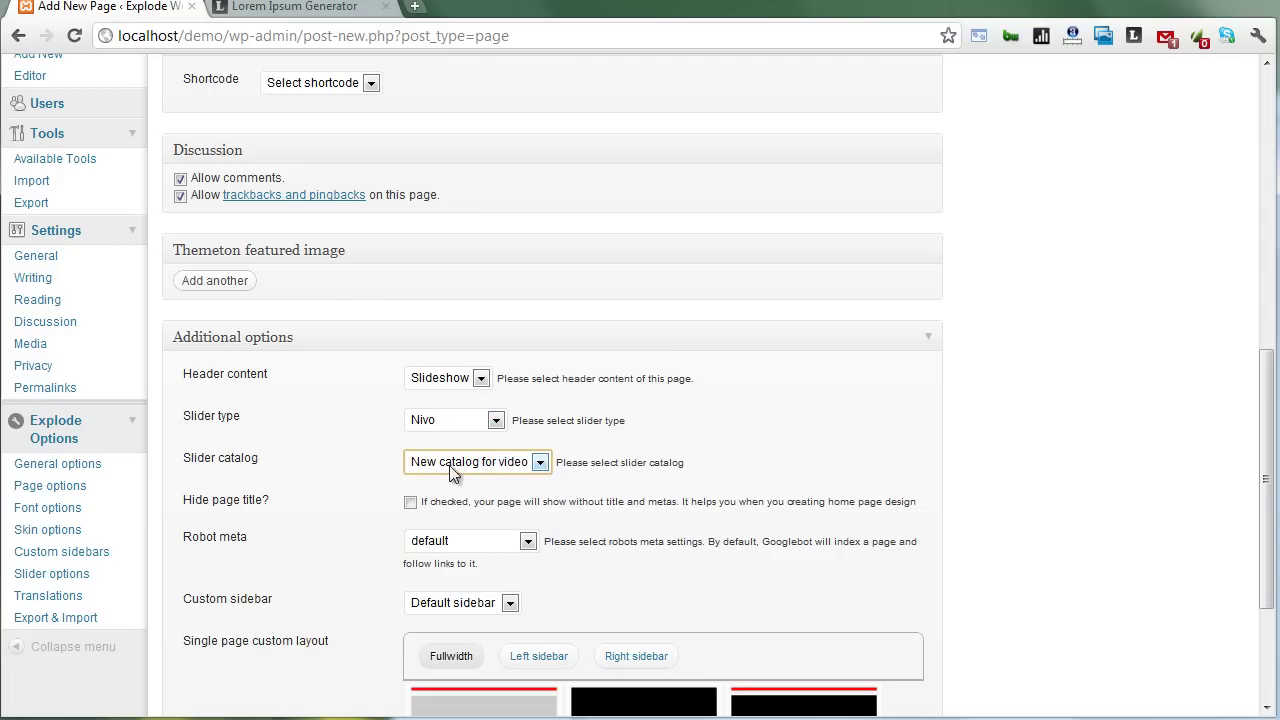
Publish the "New page with slider" page and open the published page
{"action": "scroll", "coordinate": [1012, 495], "scroll_direction": "up", "scroll_amount": 6}
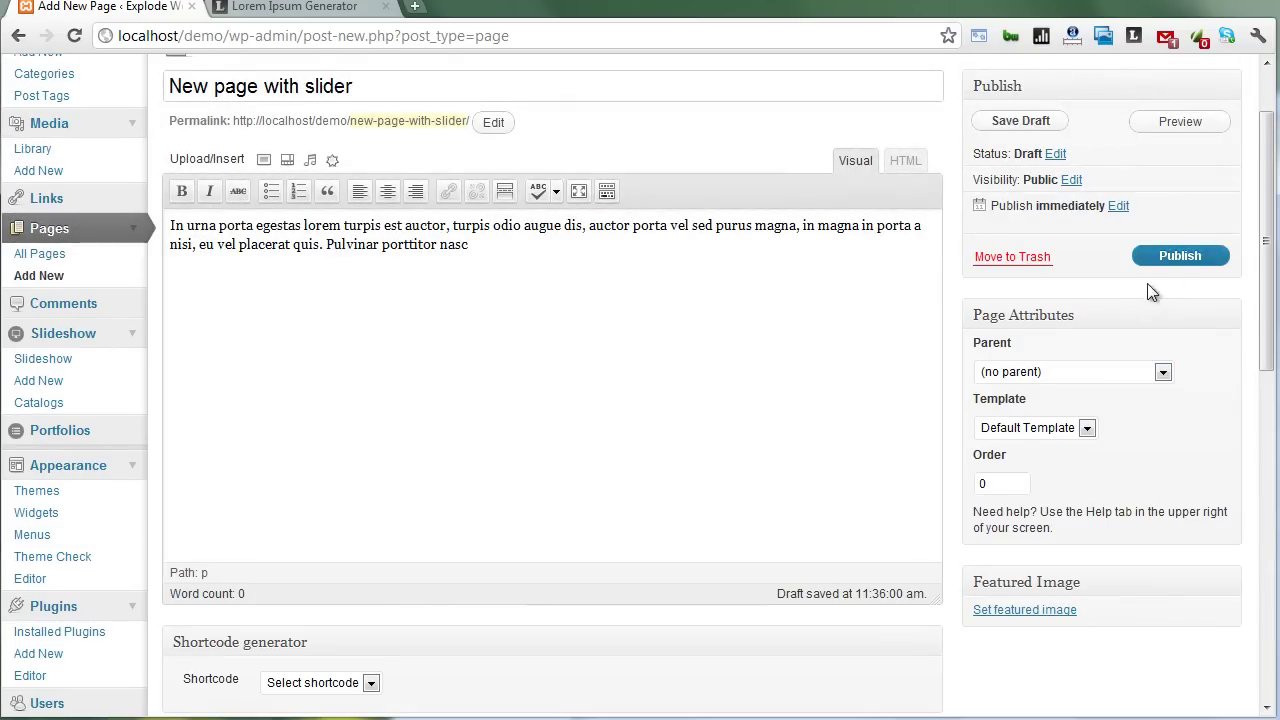
{"action": "left_click", "coordinate": [1181, 259]}
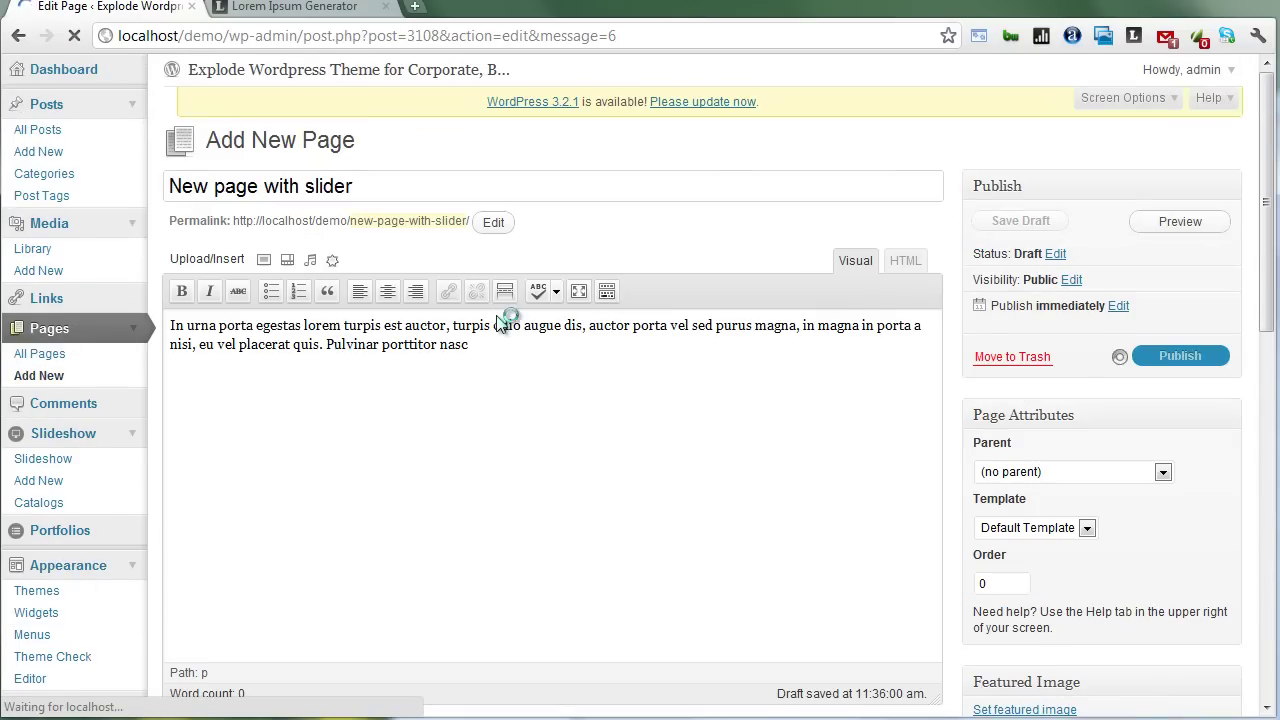
{"action": "left_click", "coordinate": [557, 279]}
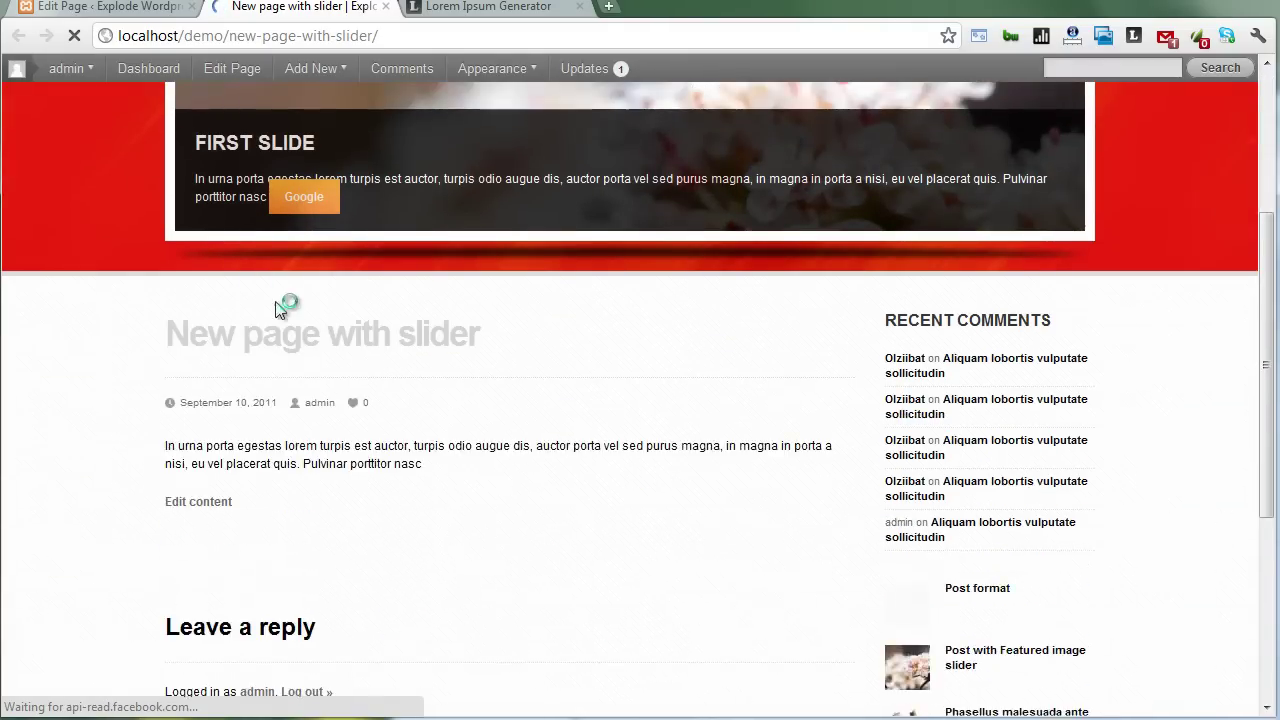
View the Nivo slider in the published page's header and advance through its slides
{"action": "scroll", "coordinate": [391, 341], "scroll_direction": "up", "scroll_amount": 3}
{"action": "mouse_move", "coordinate": [318, 440]}
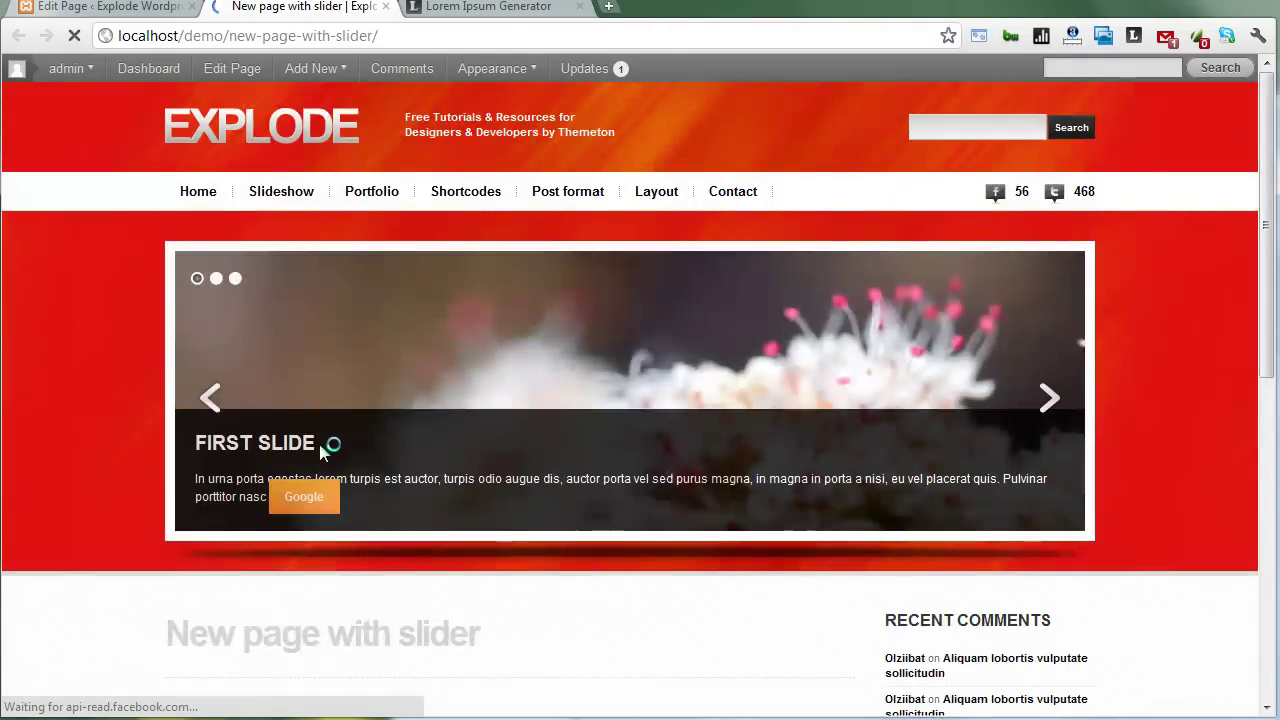
{"action": "left_click", "coordinate": [1050, 402]}
{"action": "left_click", "coordinate": [1052, 405]}
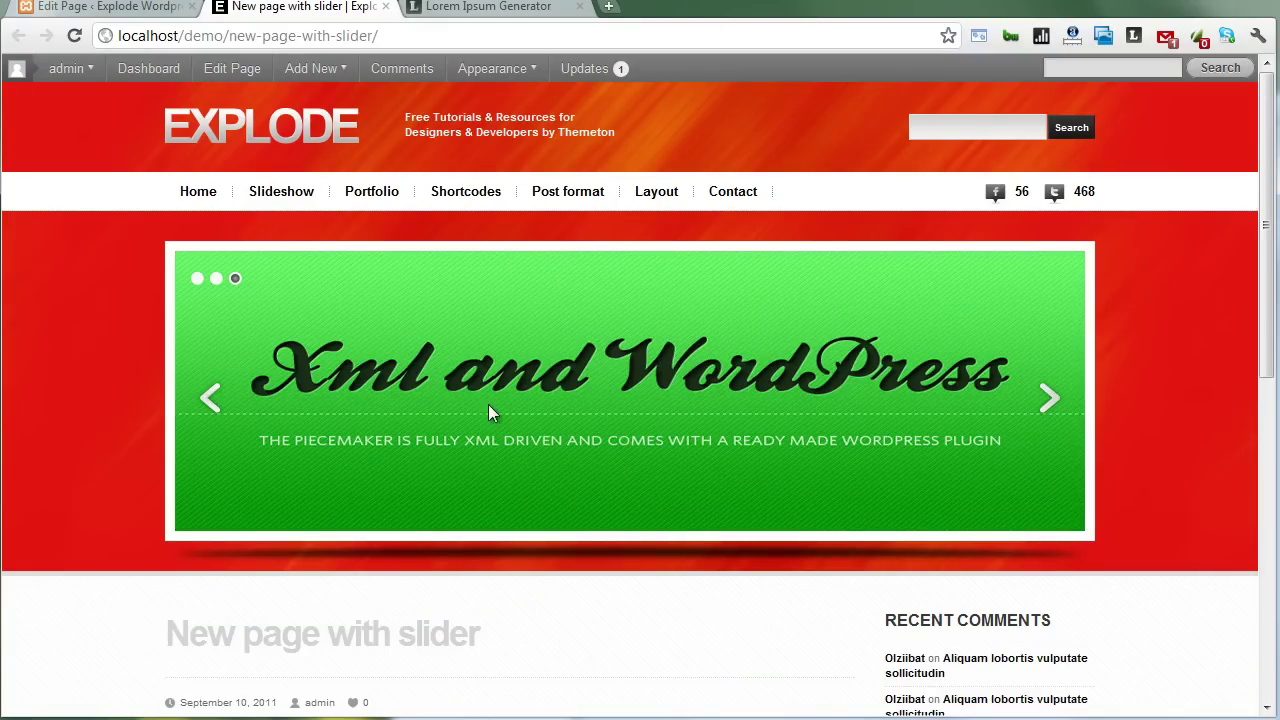
{"action": "left_click", "coordinate": [1052, 404]}
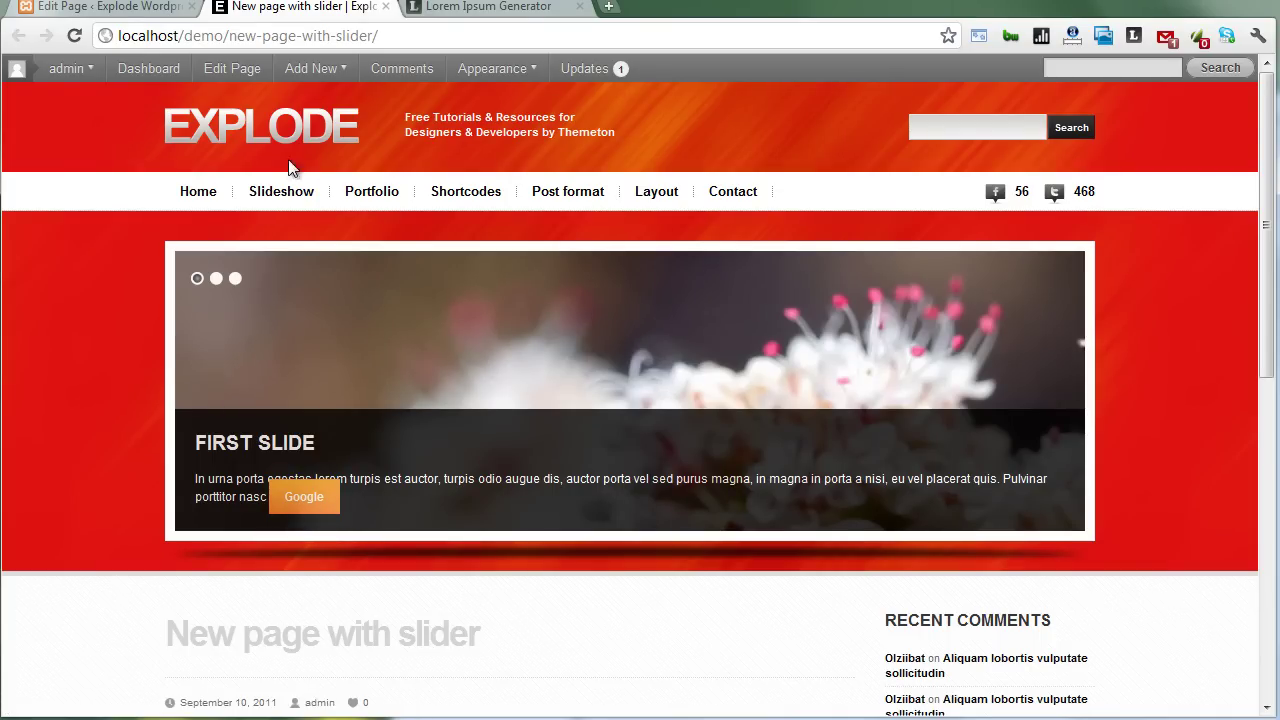
Change the page's slider type to Roundabout in its additional options and update the page
{"action": "left_click", "coordinate": [110, 8]}
{"action": "scroll", "coordinate": [258, 322], "scroll_direction": "down", "scroll_amount": 9}
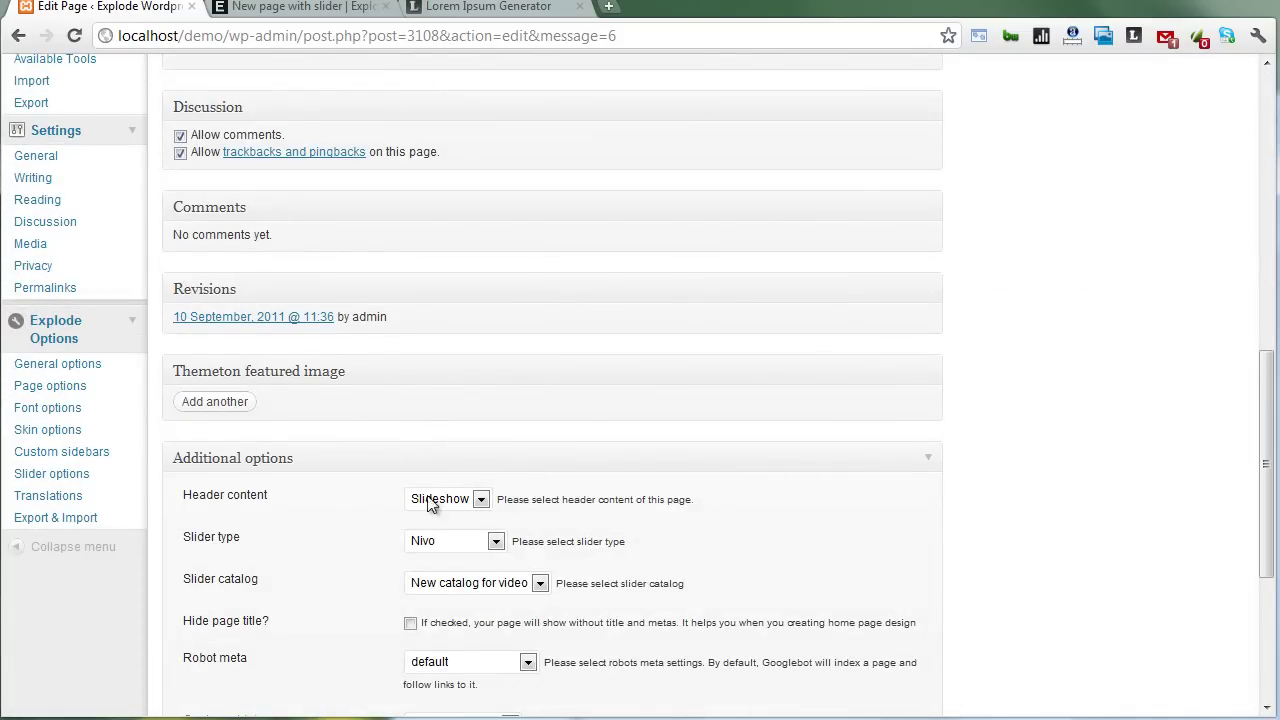
{"action": "scroll", "coordinate": [445, 488], "scroll_direction": "down", "scroll_amount": 2}
{"action": "left_click", "coordinate": [484, 345]}
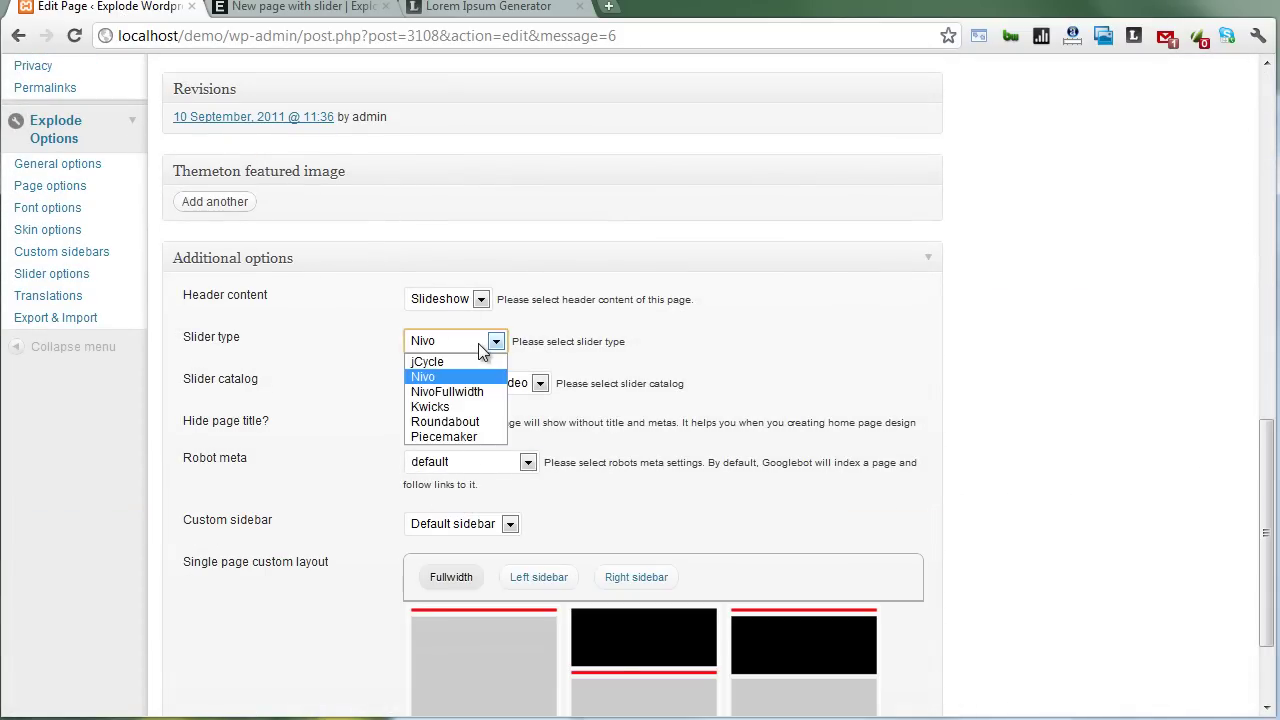
{"action": "left_click", "coordinate": [455, 424]}
{"action": "scroll", "coordinate": [1020, 400], "scroll_direction": "up", "scroll_amount": 10}
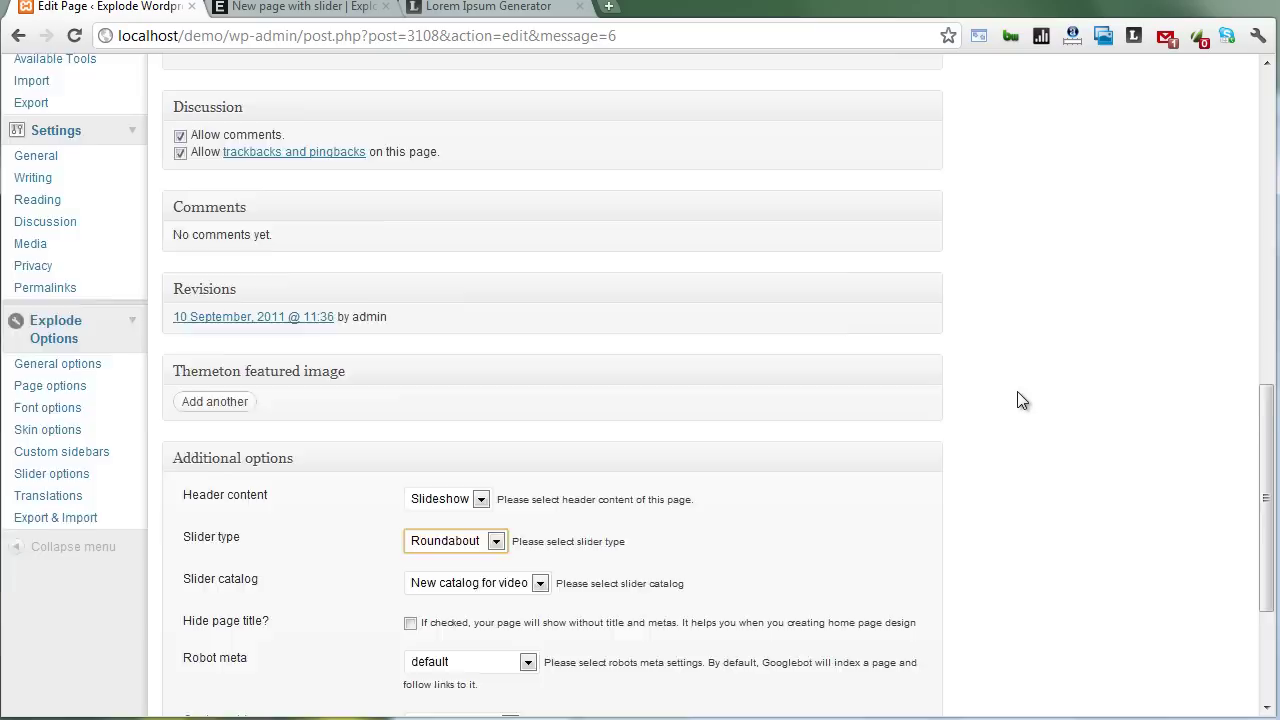
{"action": "left_click", "coordinate": [1165, 313]}
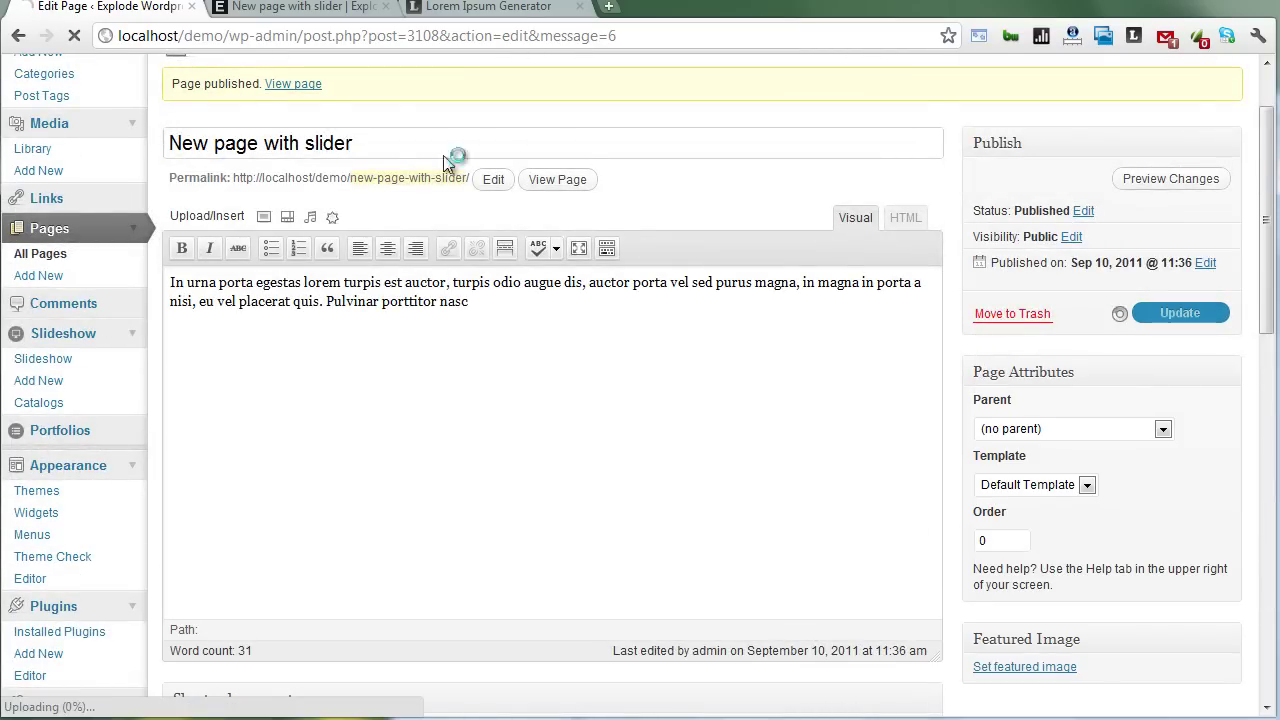
Reload the published page and rotate through the slides of the Roundabout slider
{"action": "left_click", "coordinate": [263, 12]}
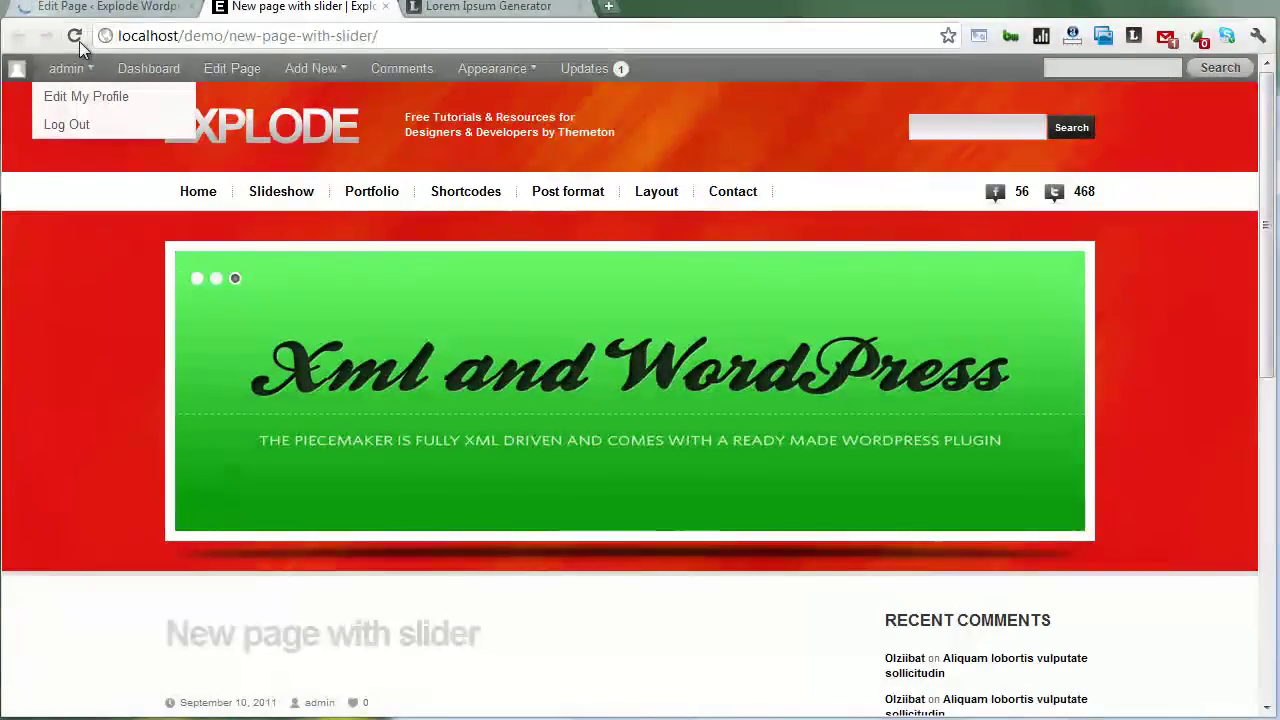
{"action": "left_click", "coordinate": [78, 40]}
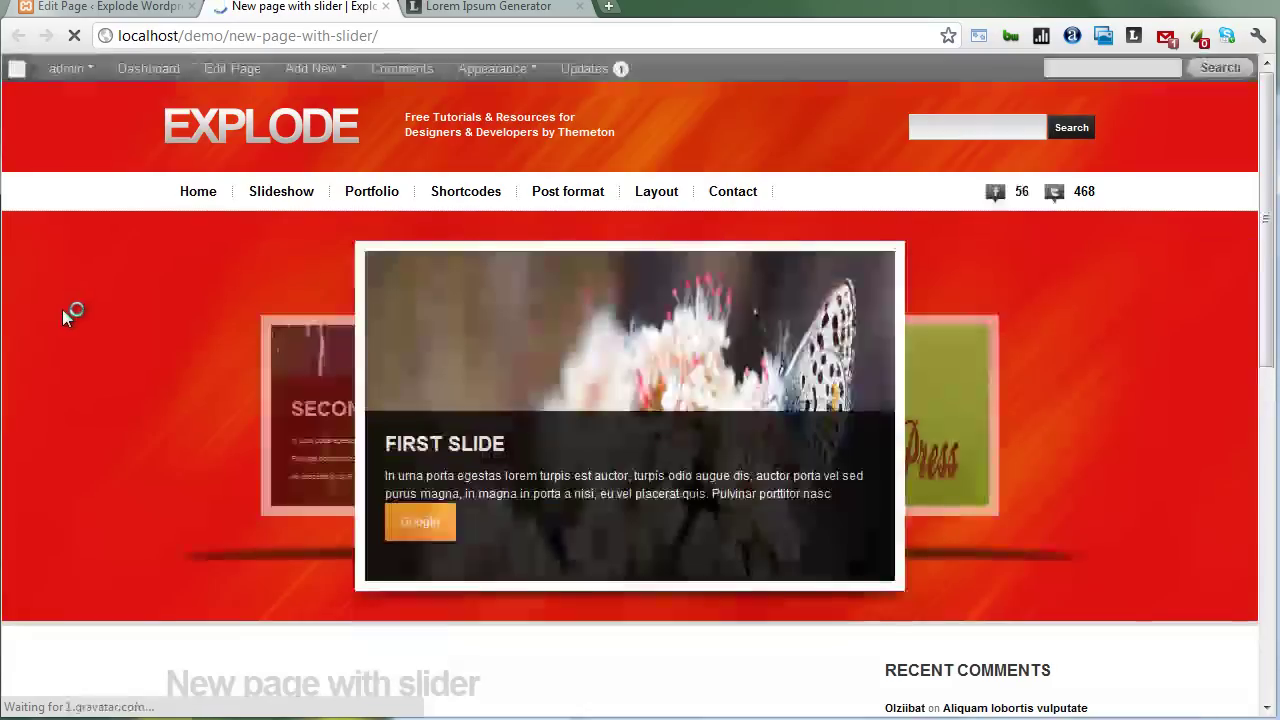
{"action": "left_click", "coordinate": [951, 408]}
{"action": "left_click", "coordinate": [953, 408]}
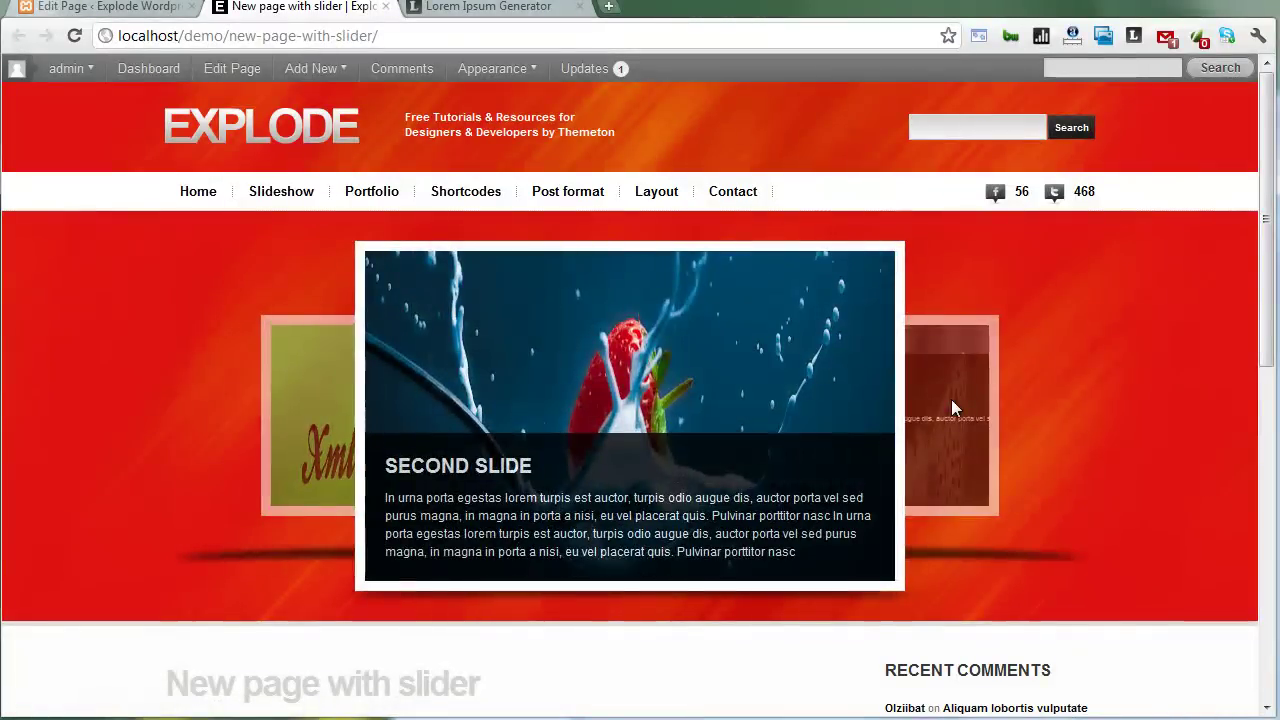
{"action": "left_click", "coordinate": [951, 408]}
{"action": "left_click", "coordinate": [951, 408]}
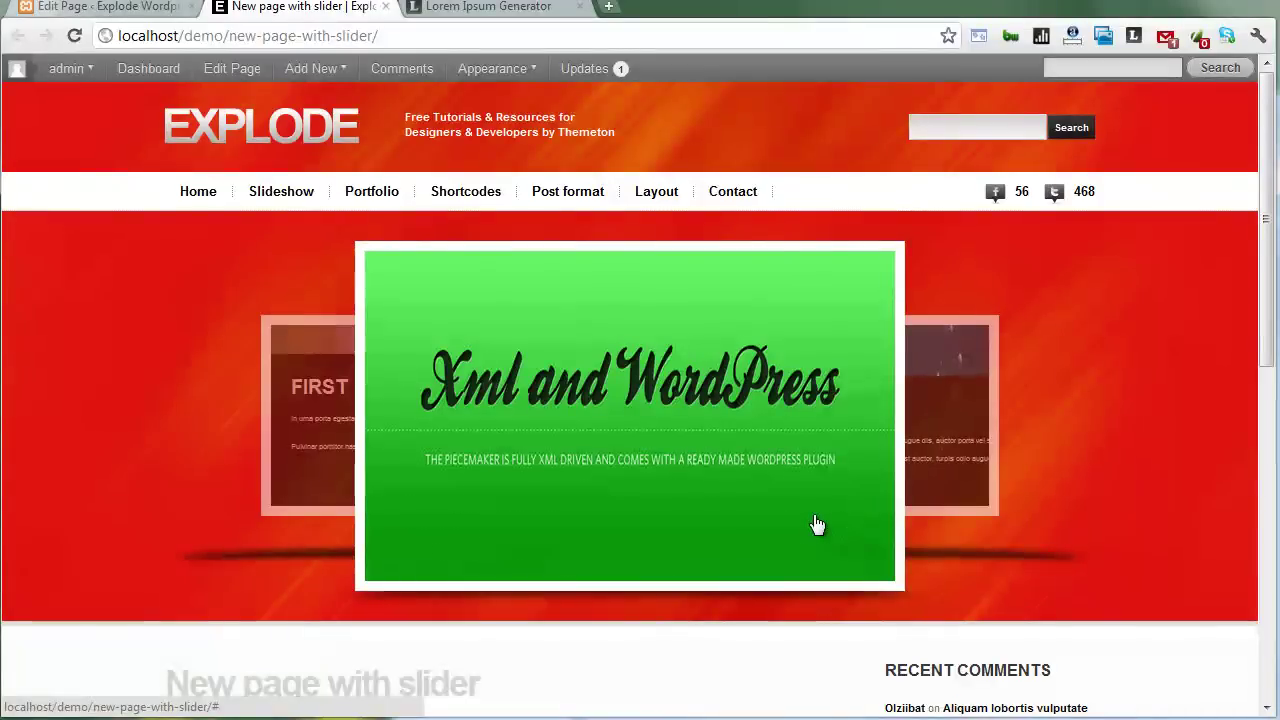
Return to editing the page and review the available slider types and slider catalogs in its additional options, leaving both selections as they are
{"action": "left_click", "coordinate": [177, 10]}
{"action": "scroll", "coordinate": [539, 522], "scroll_direction": "down", "scroll_amount": 12}
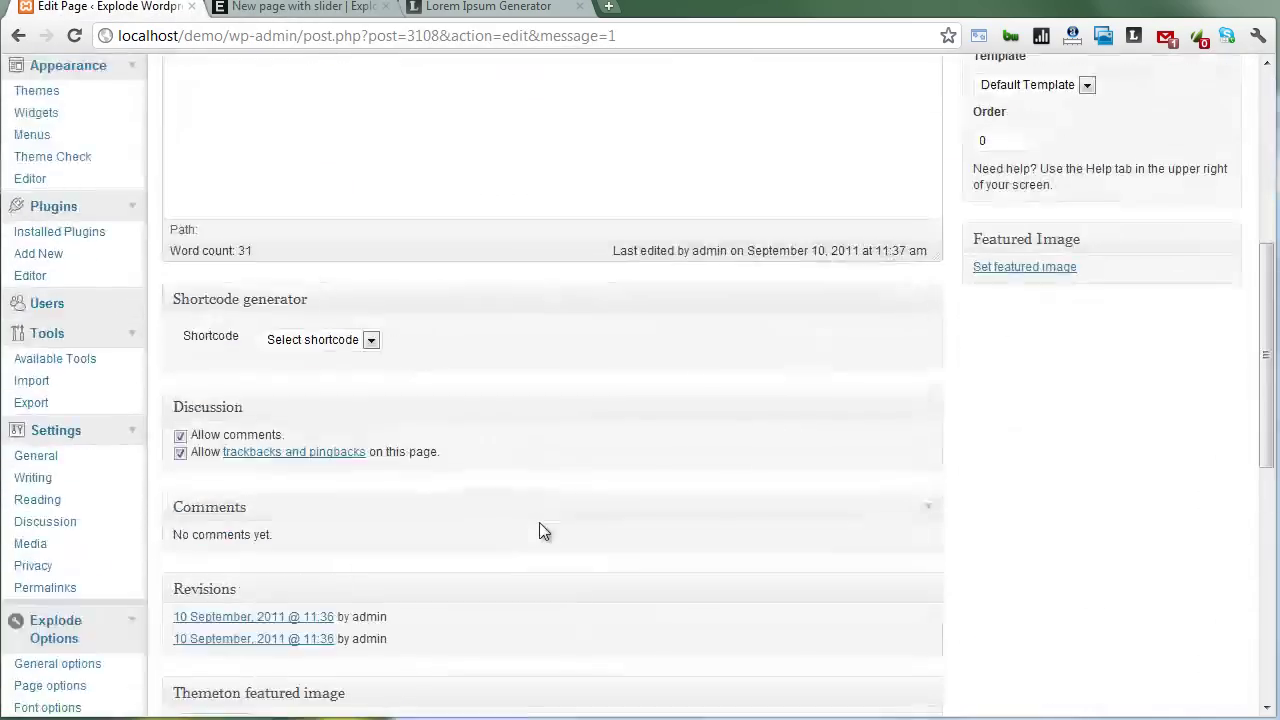
{"action": "scroll", "coordinate": [450, 632], "scroll_direction": "down", "scroll_amount": 2}
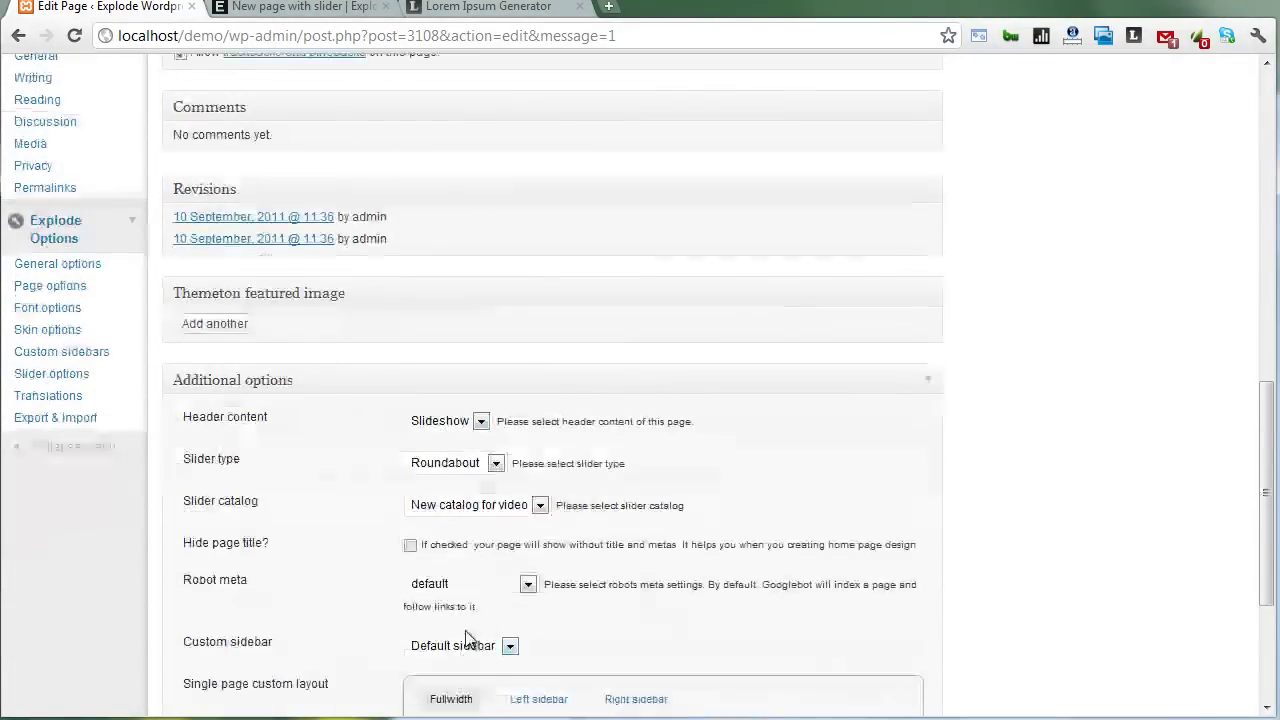
{"action": "left_click", "coordinate": [496, 463]}
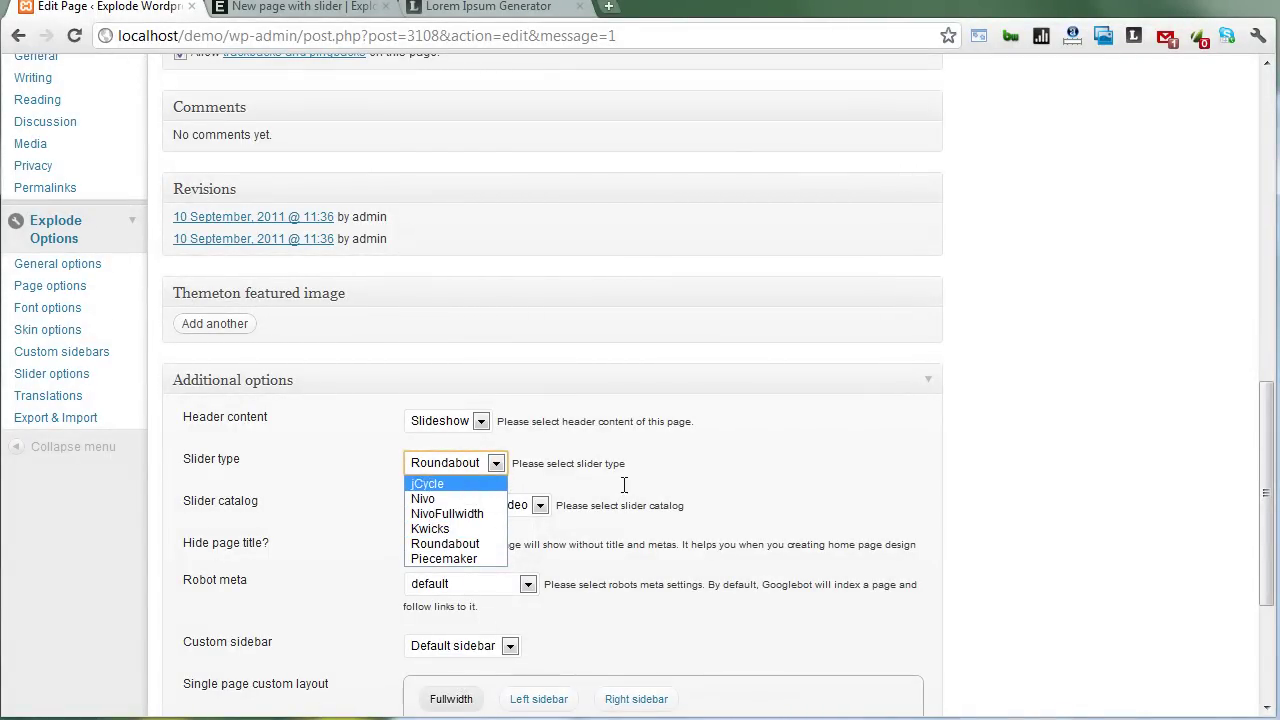
{"action": "left_click", "coordinate": [522, 509]}
{"action": "left_click", "coordinate": [522, 509]}
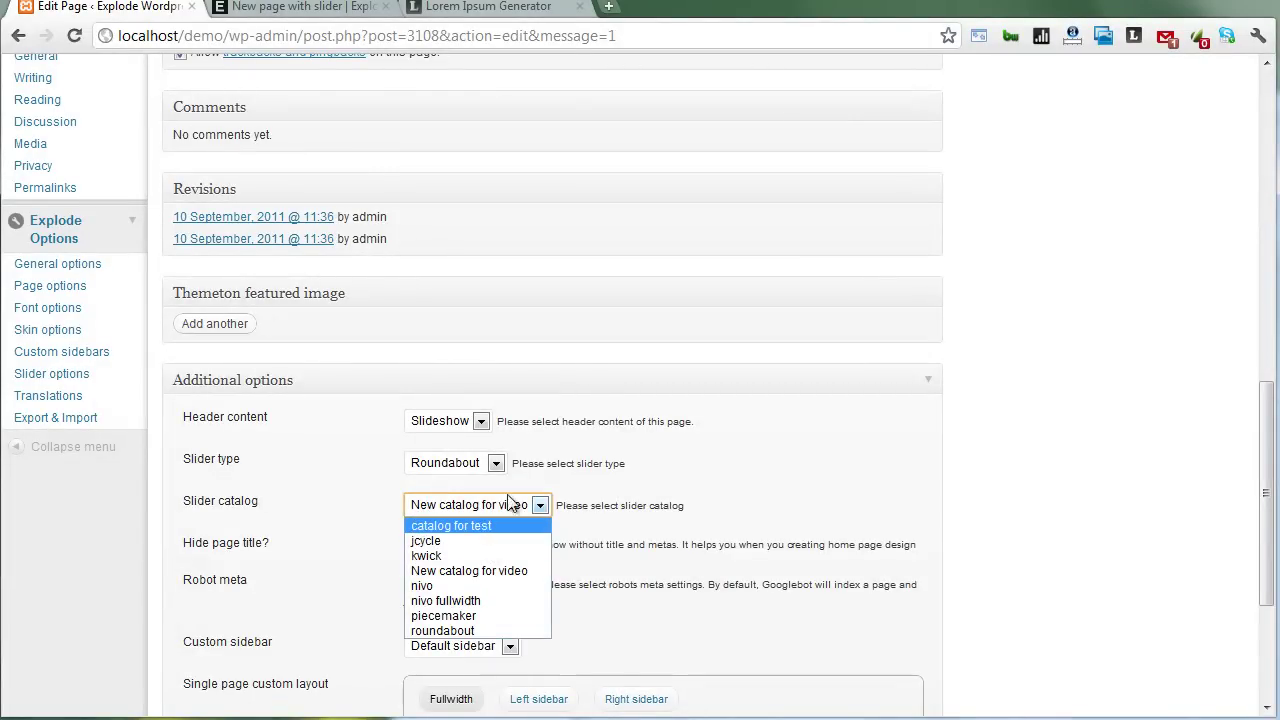
{"action": "left_click", "coordinate": [672, 481]}
{"action": "scroll", "coordinate": [669, 482], "scroll_direction": "down", "scroll_amount": 3}
{"action": "scroll", "coordinate": [660, 482], "scroll_direction": "up", "scroll_amount": 4}
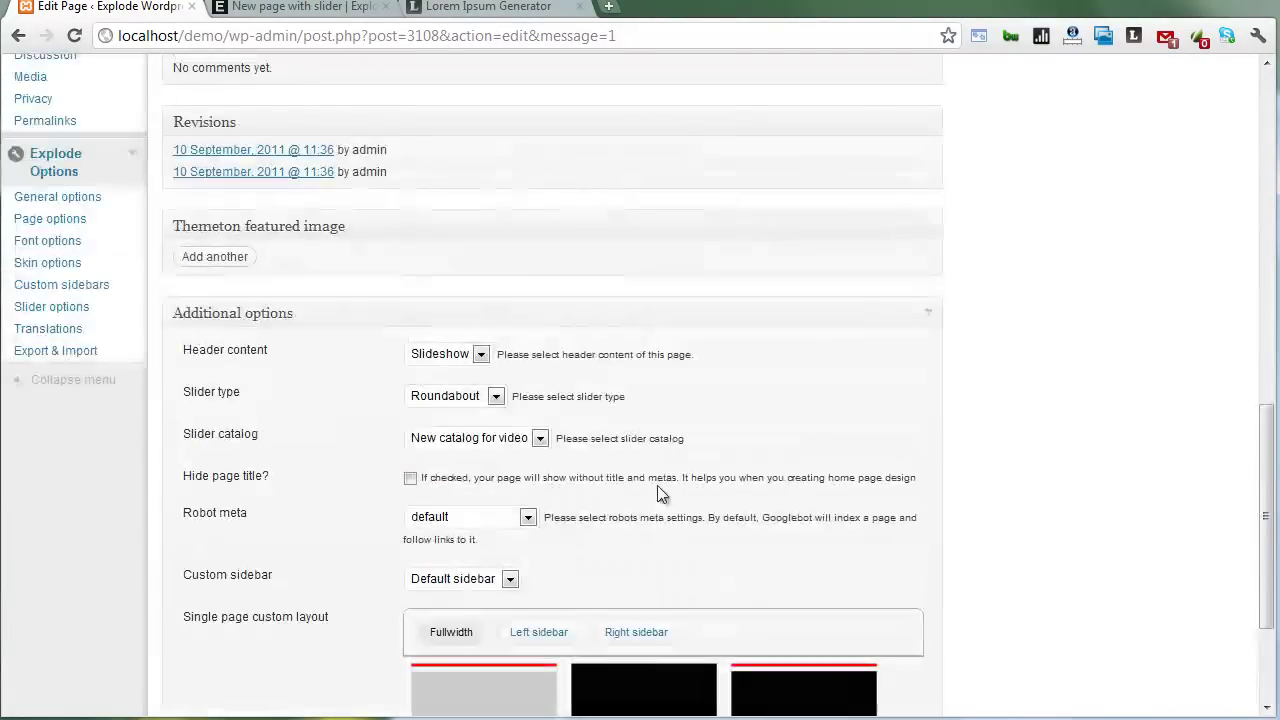